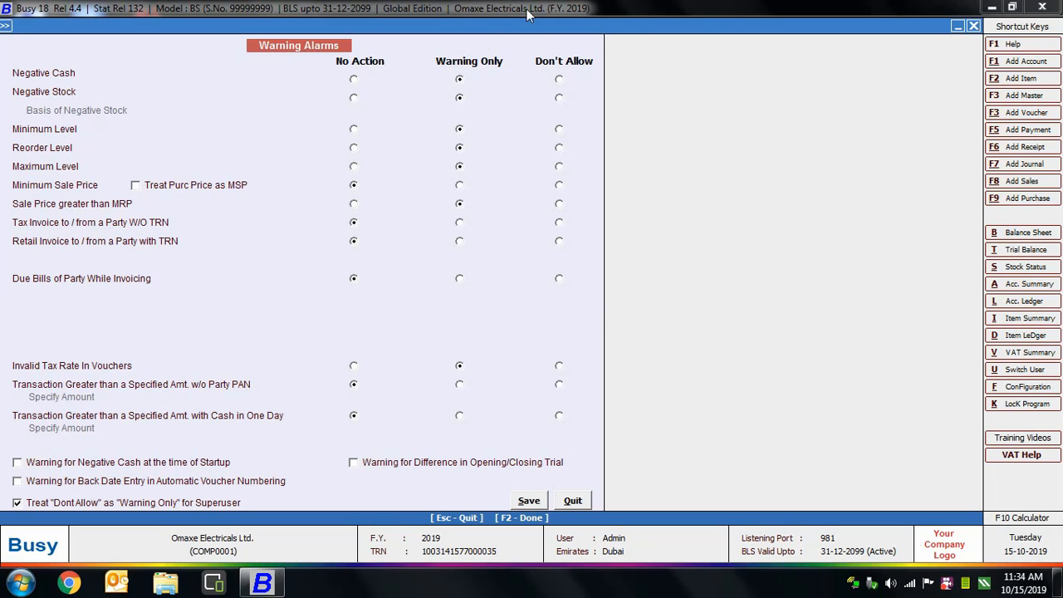
Set the Negative Stock and Sale Price greater than MRP alarms to Don't Allow
click(518, 35)
click(589, 67)
drag(440, 98, 472, 114)
click(558, 98)
click(560, 205)
click(459, 384)
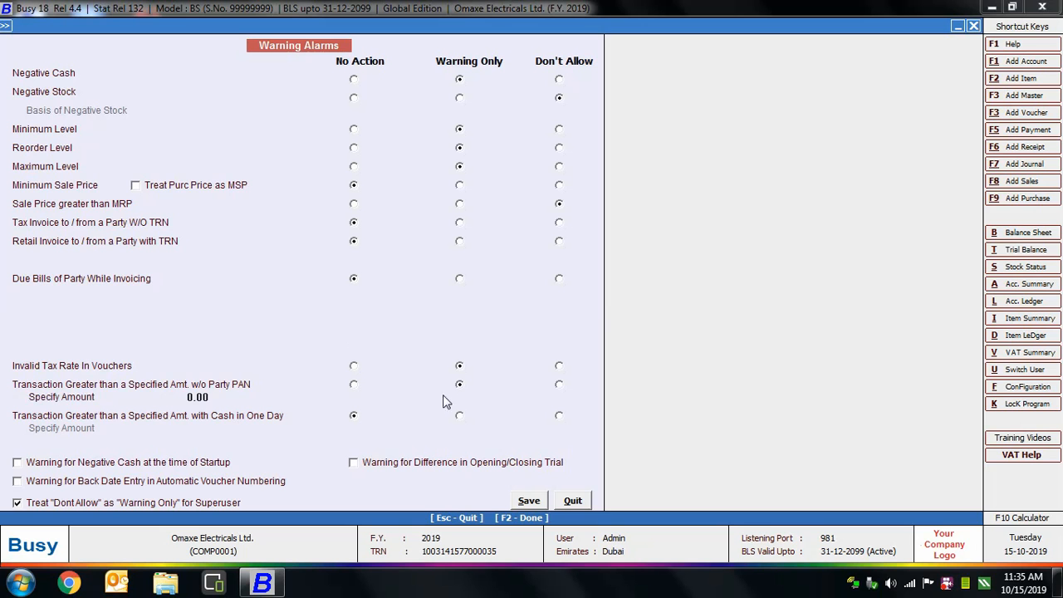
click(240, 397)
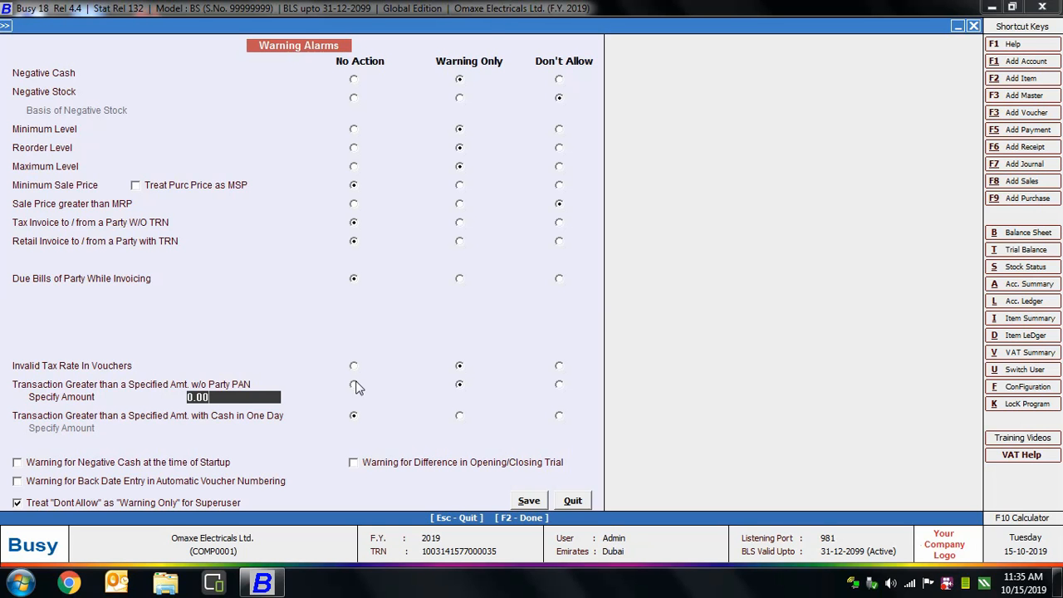
click(354, 384)
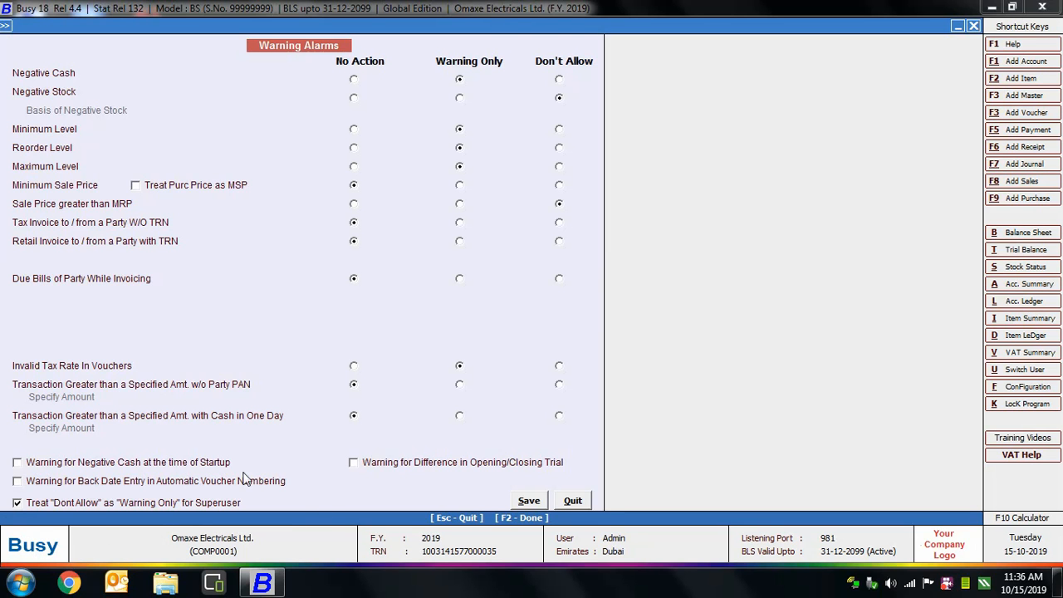
Disable treating "Dont Allow" as "Warning Only" for the superuser and save the warning alarms
click(17, 503)
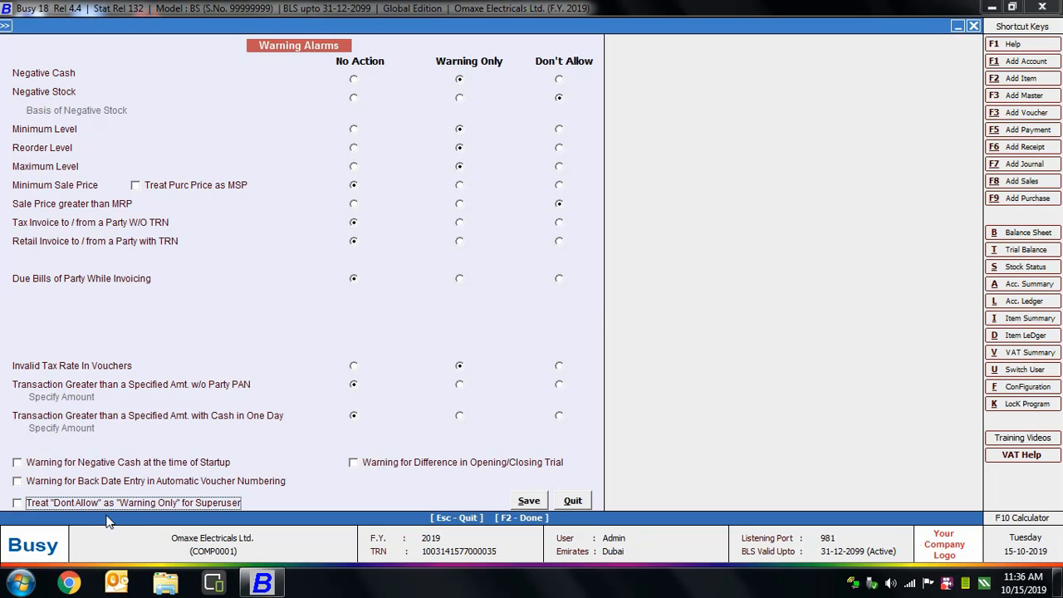
click(529, 500)
click(115, 55)
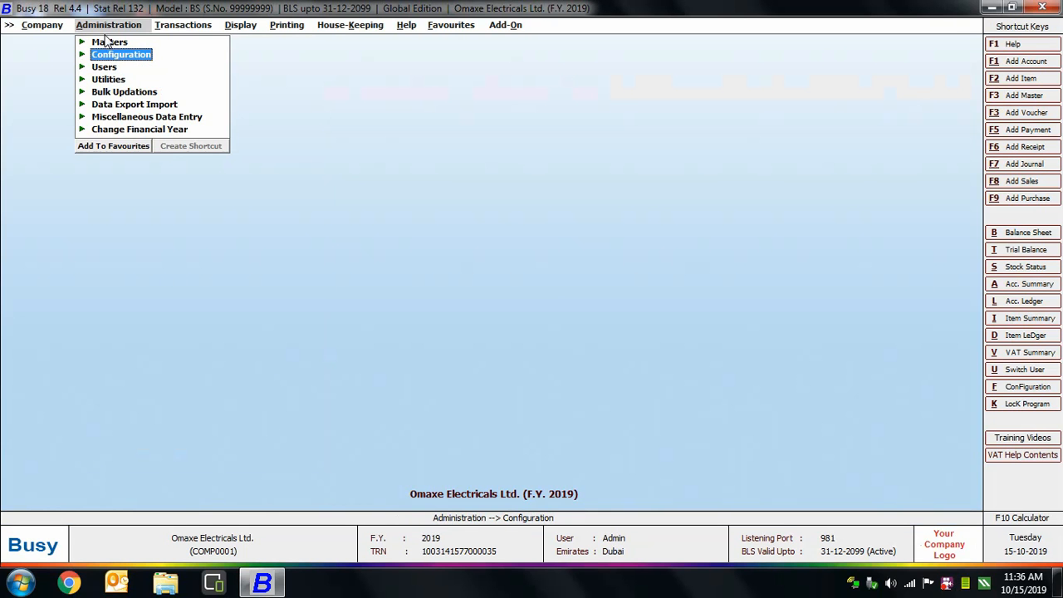
Start a new item master named Sony Bravia 40"LED TV, with the same print name, in the Televisions group
click(108, 42)
click(131, 104)
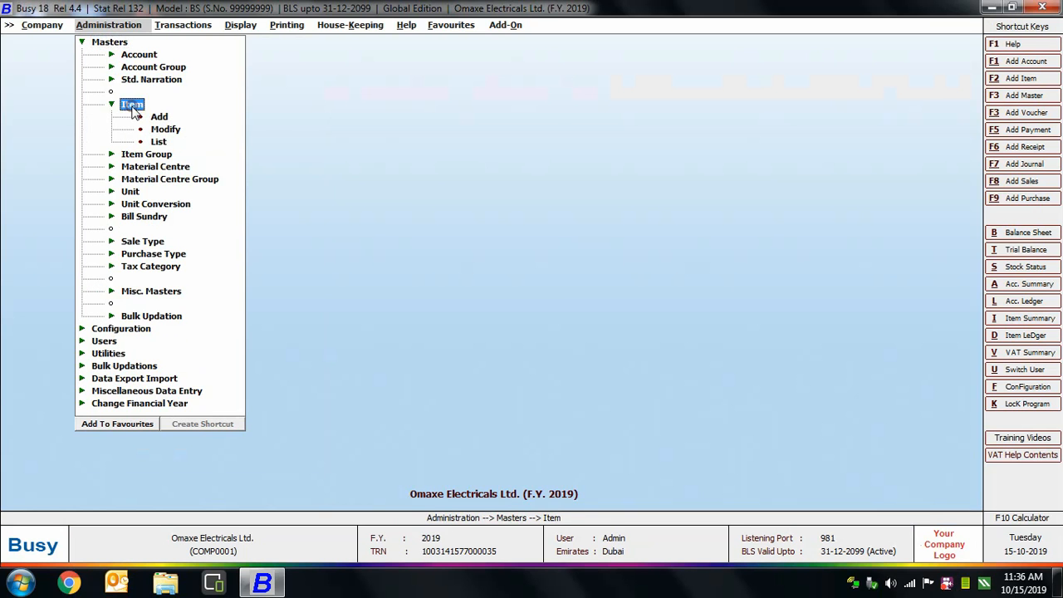
click(162, 116)
text(Sony Bravia 40"LED TV)
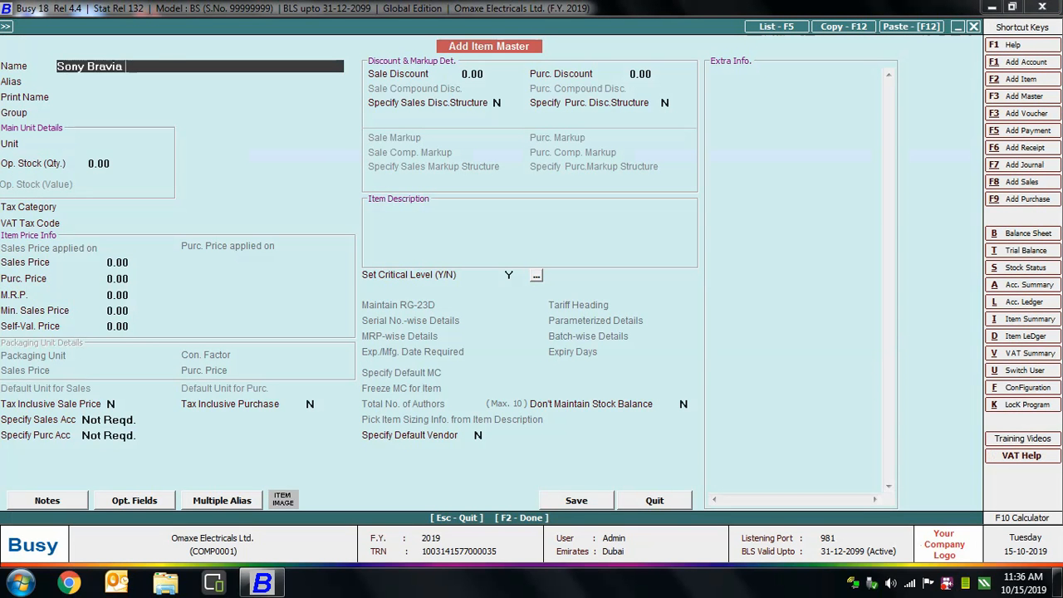
key(Return)
key(Return)
key(Return)
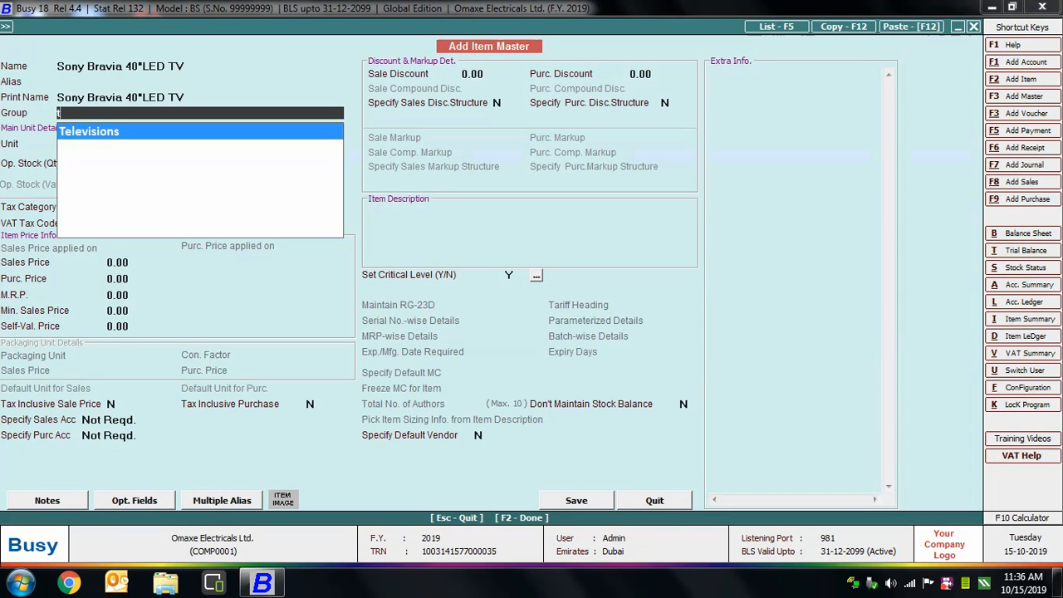
key(Return)
Give the item the unit Pcs. and an opening stock of 3 with a value of 6,300
key(Return)
text(3)
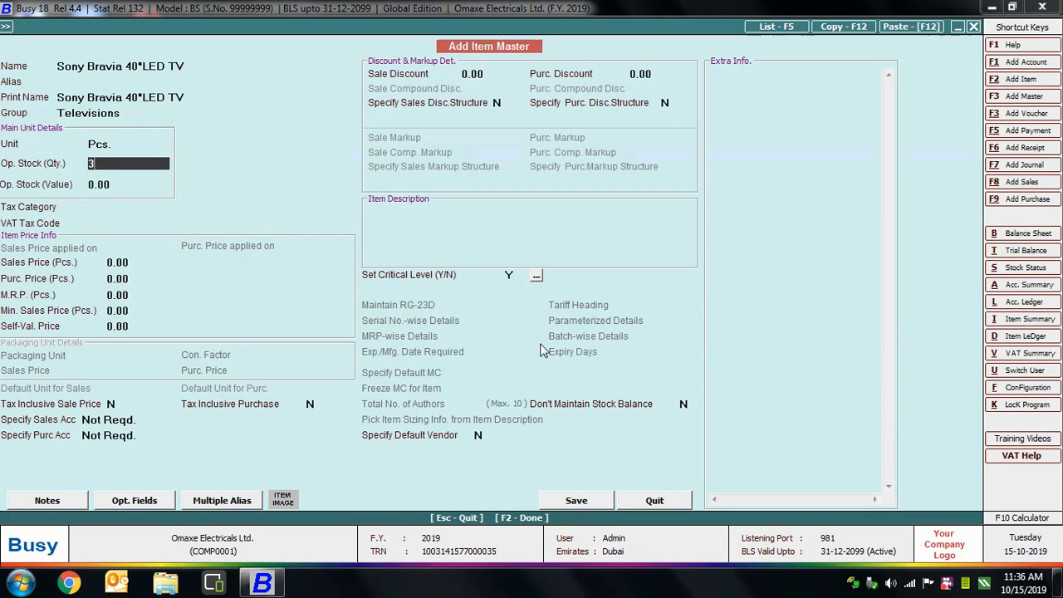
key(Return)
text(6300)
key(Return)
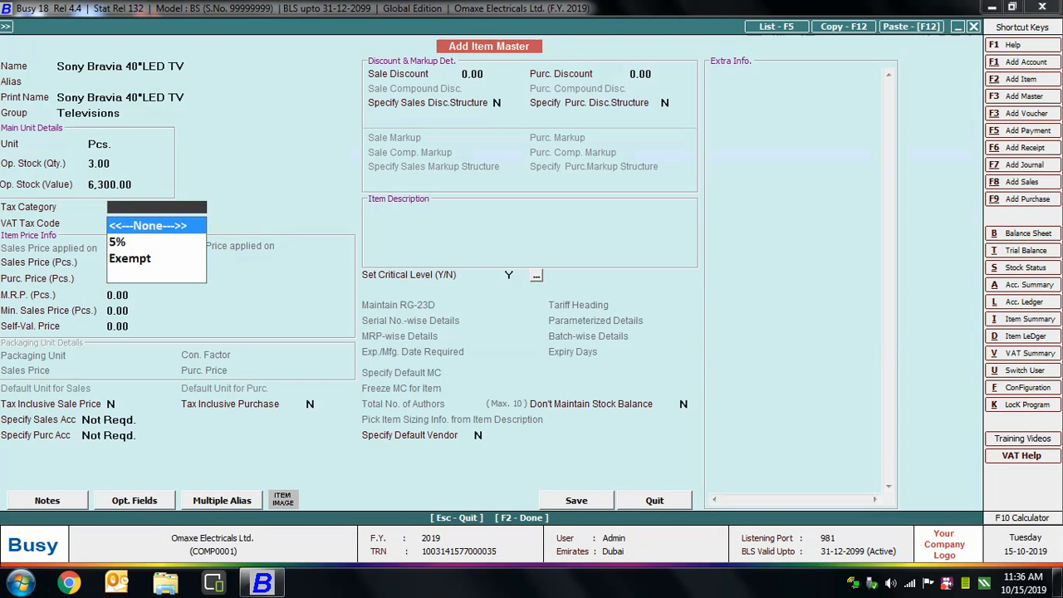
Assign the 5% tax category to the item
key(Down)
key(Return)
key(Return)
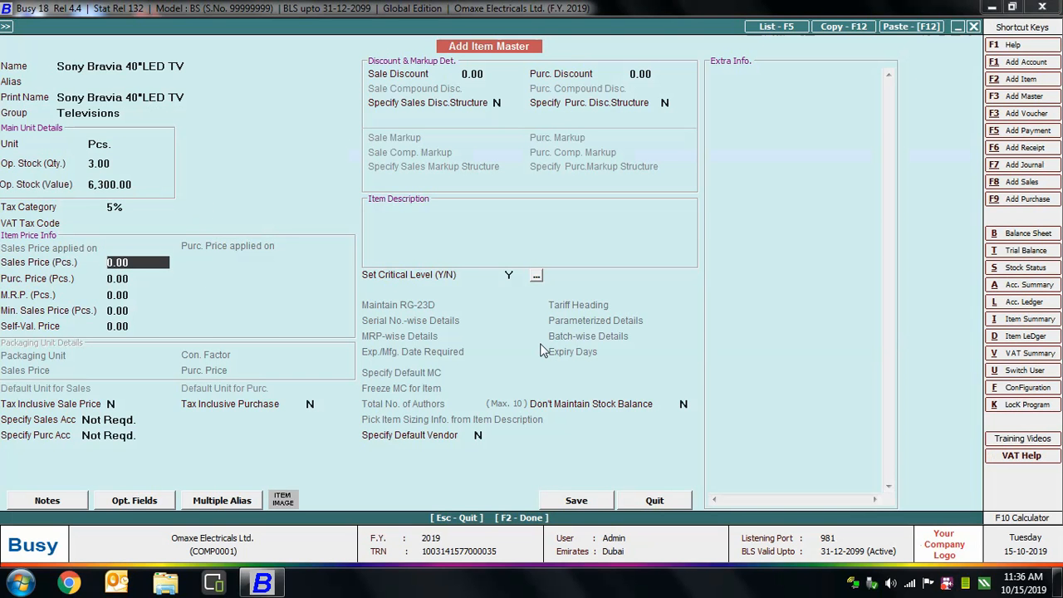
Set the item's sales price to 2,200, purchase price to 2,100, M.R.P. to 2,300 and minimum sales price to 2,150
text(2200)
key(Return)
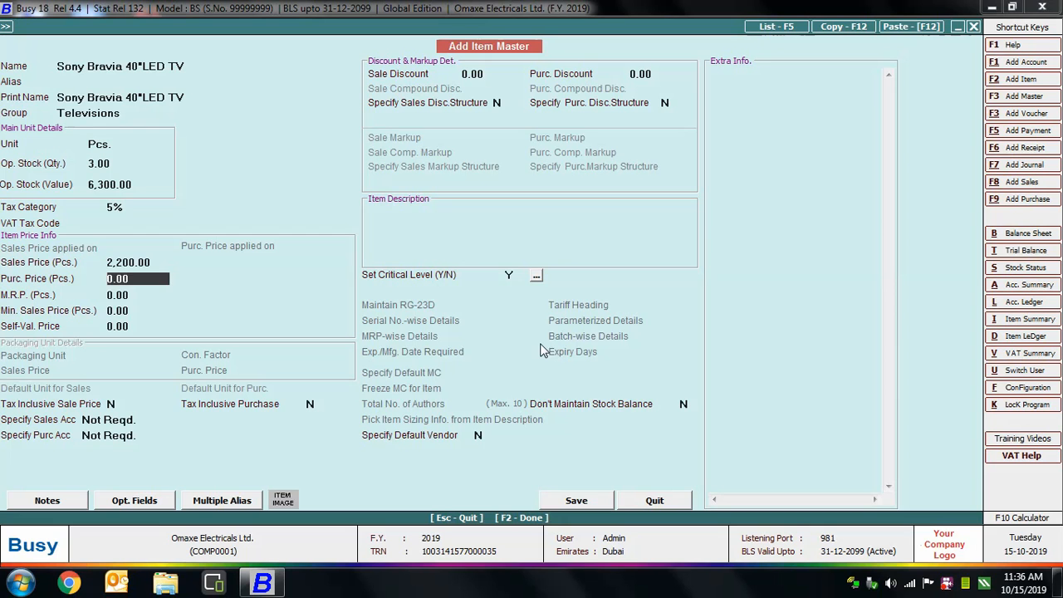
text(2,100)
key(Return)
text(2300)
key(Return)
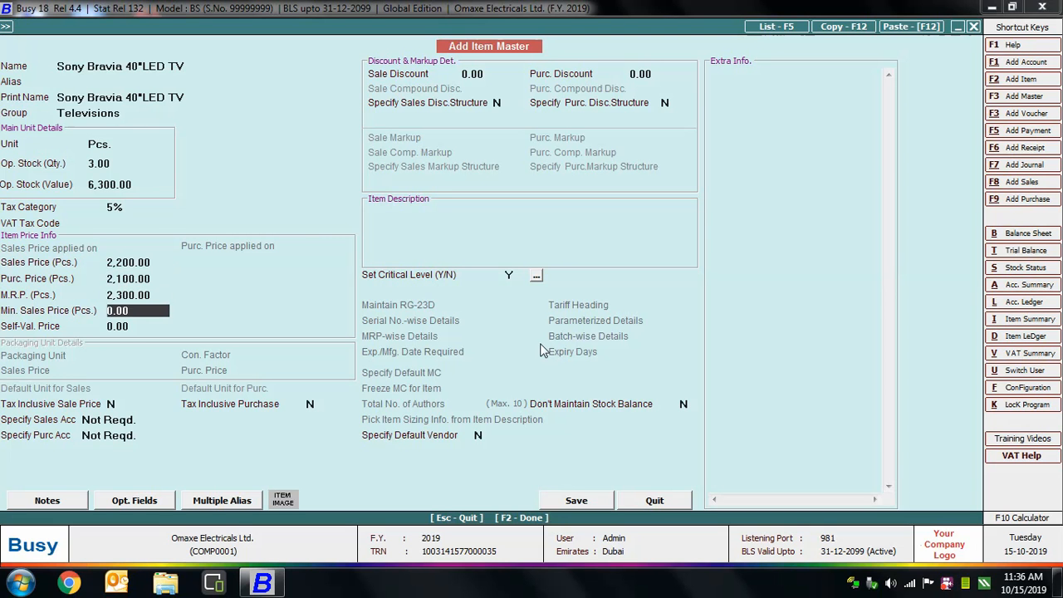
text(2150)
Define the item's critical quantity levels as minimum 1, reorder 2 and maximum 10
click(509, 276)
click(535, 275)
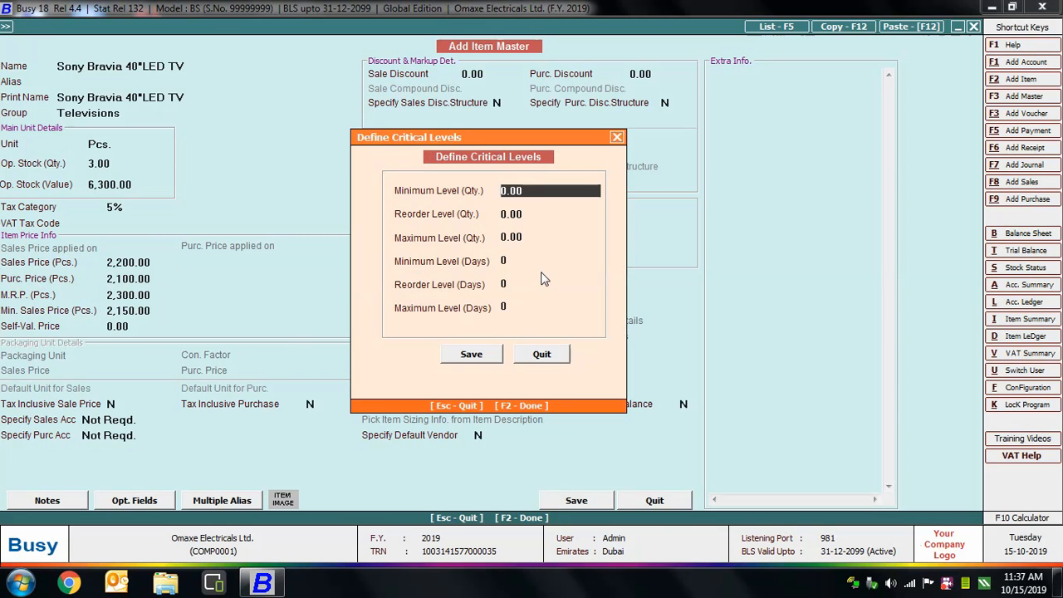
text(1)
key(Return)
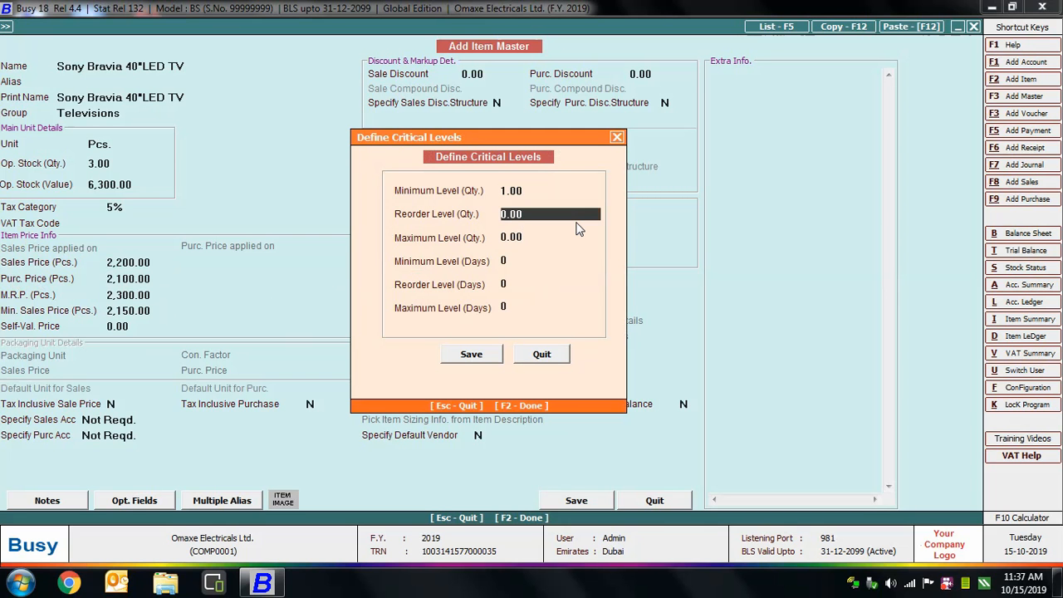
text(2)
key(Return)
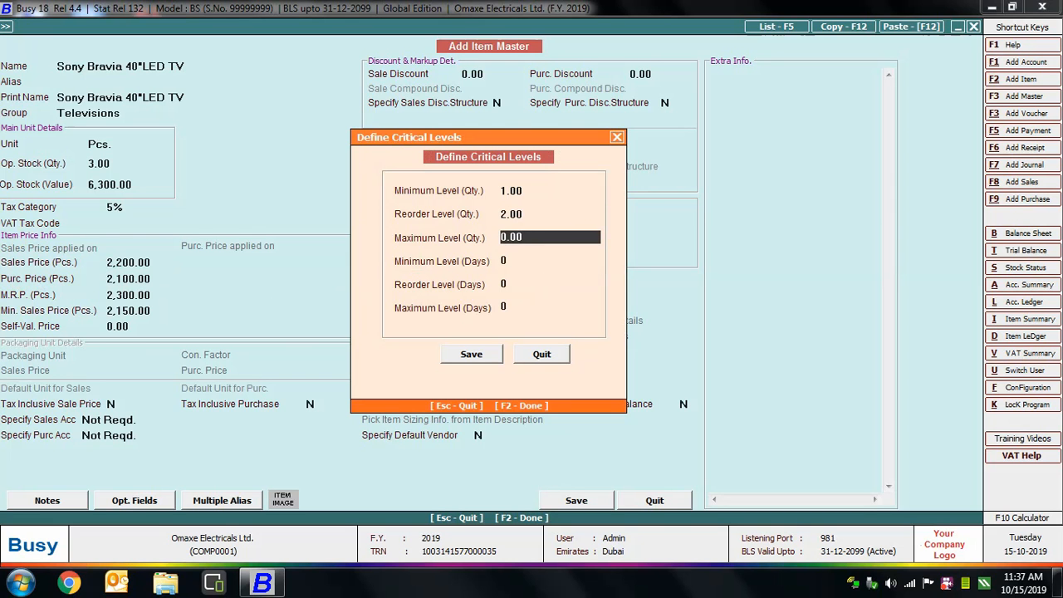
text(10)
key(Return)
Set the minimum, reorder and maximum level days to 10 each and save the critical levels
text(10)
key(Return)
text(10)
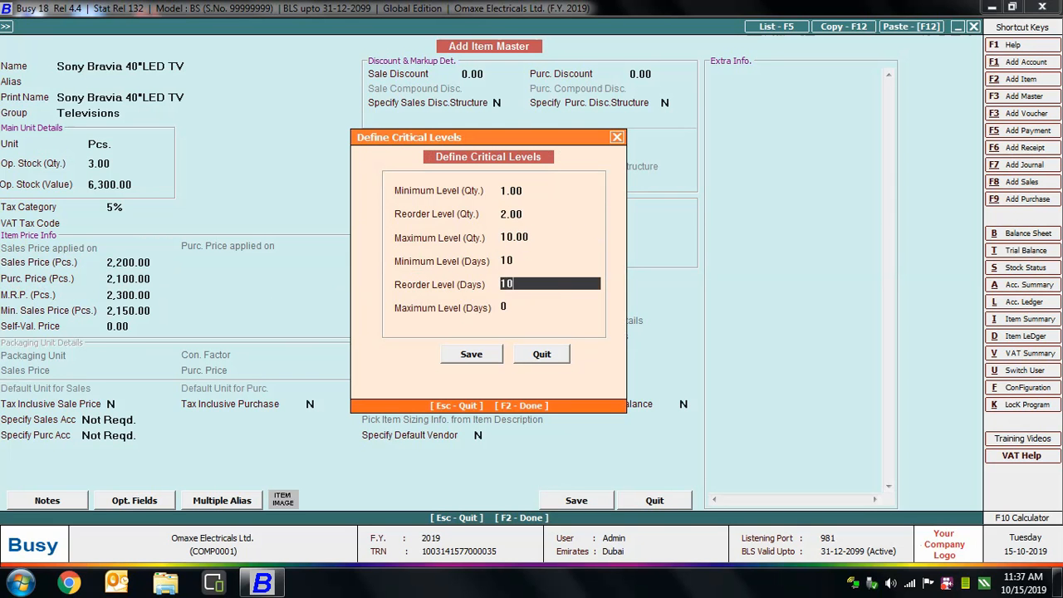
key(Return)
text(10)
key(Return)
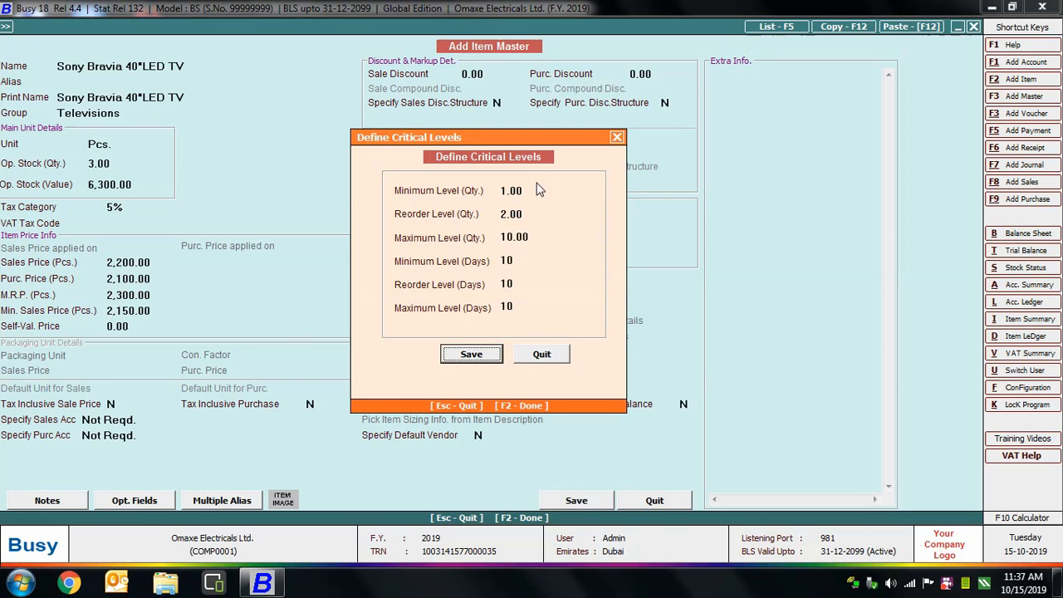
click(472, 355)
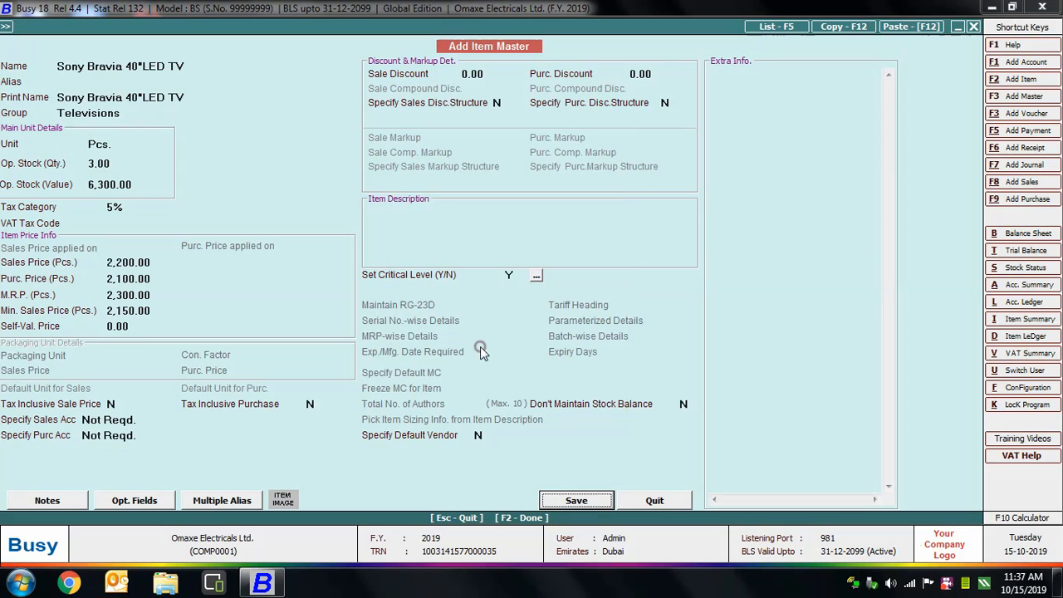
Save the new item master and leave the item entry form
click(589, 503)
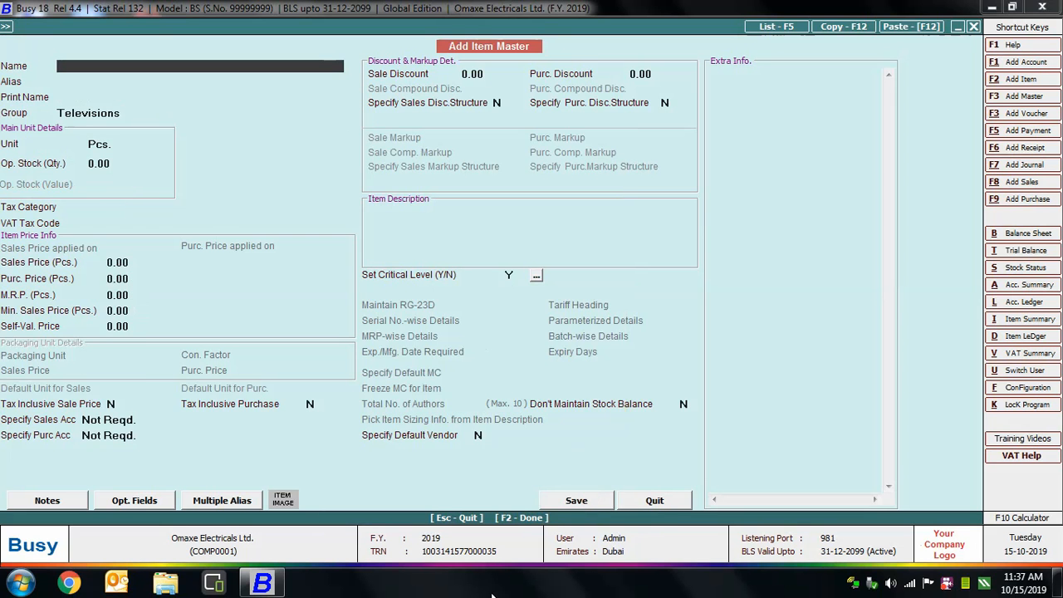
key(Escape)
key(Escape)
key(Escape)
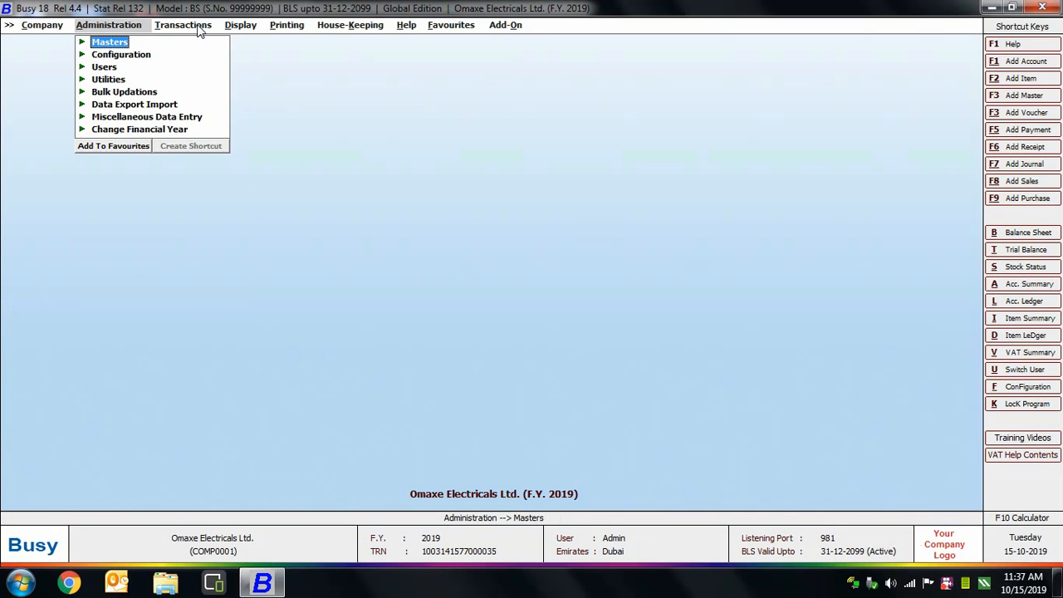
Start a new sales voucher in the Main series dated 01-01-2019 with sale type VAT/5% (T)
click(189, 26)
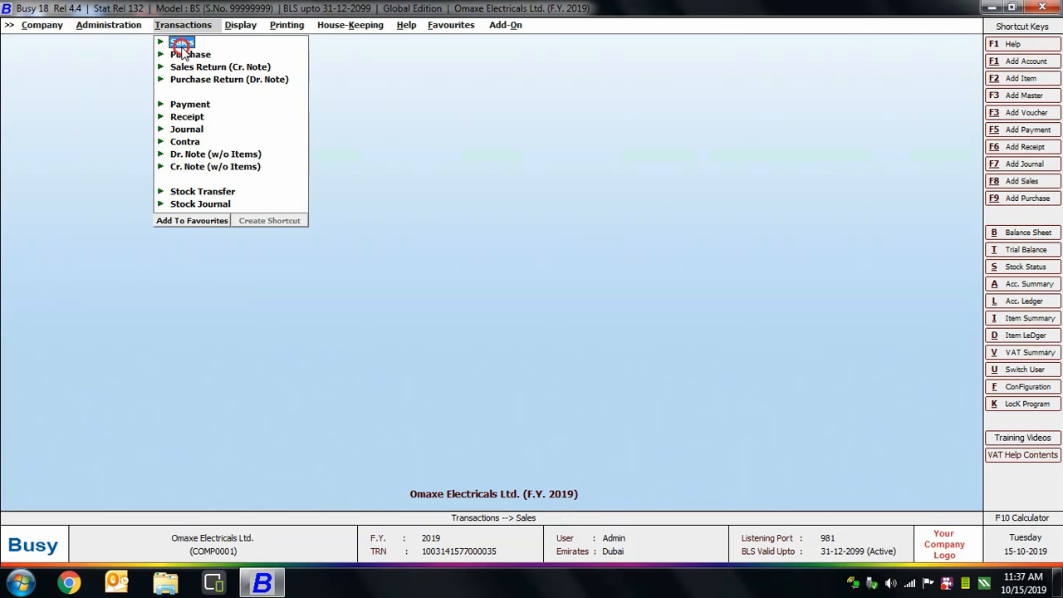
click(182, 43)
double_click(208, 55)
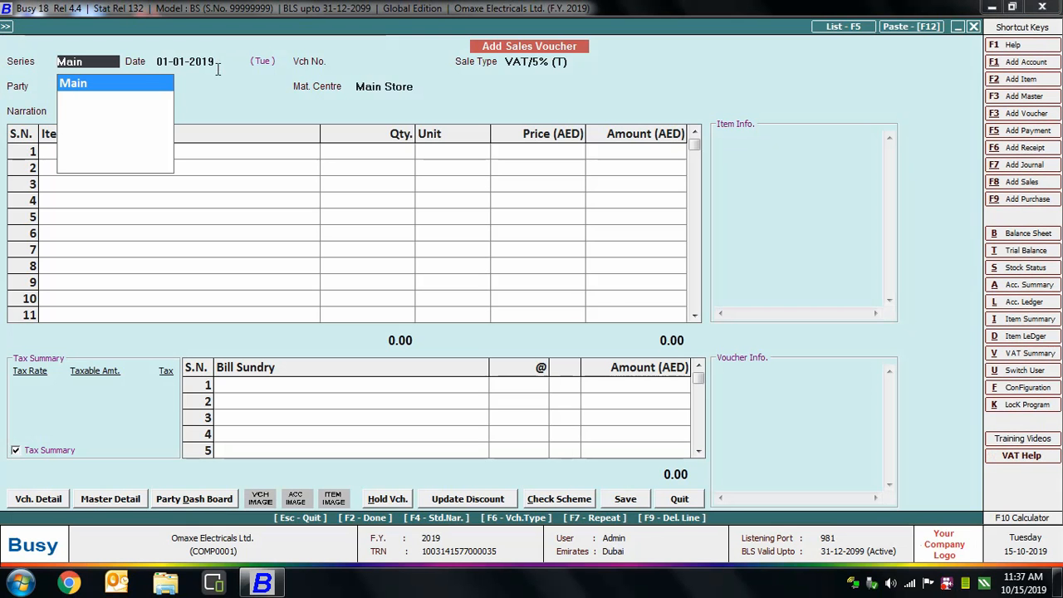
key(Return)
key(Return)
key(Return)
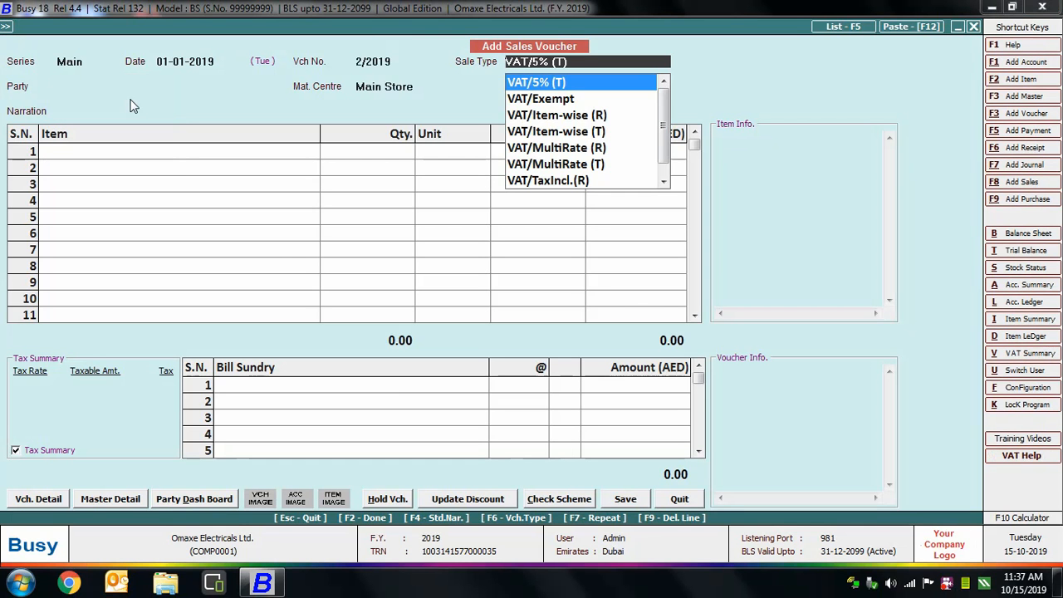
key(Return)
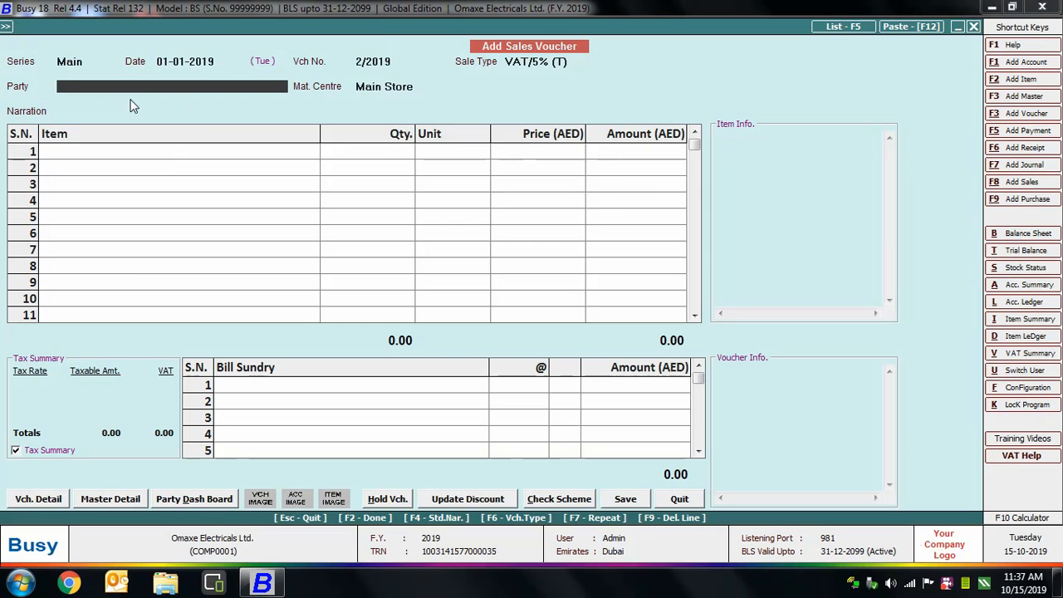
Choose Bright Electricals as the voucher's party and Main Store as its material centre
text(br)
key(Return)
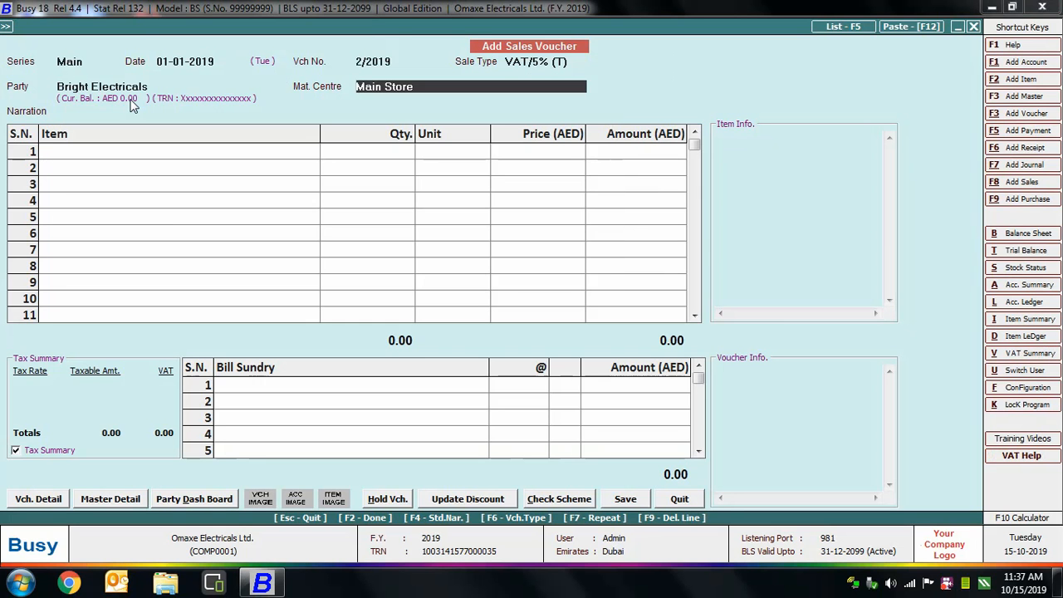
key(Return)
Add Sony Bravia 40"LED TV to the first item row, try a quantity of 4 and dismiss the stock alert
text(son)
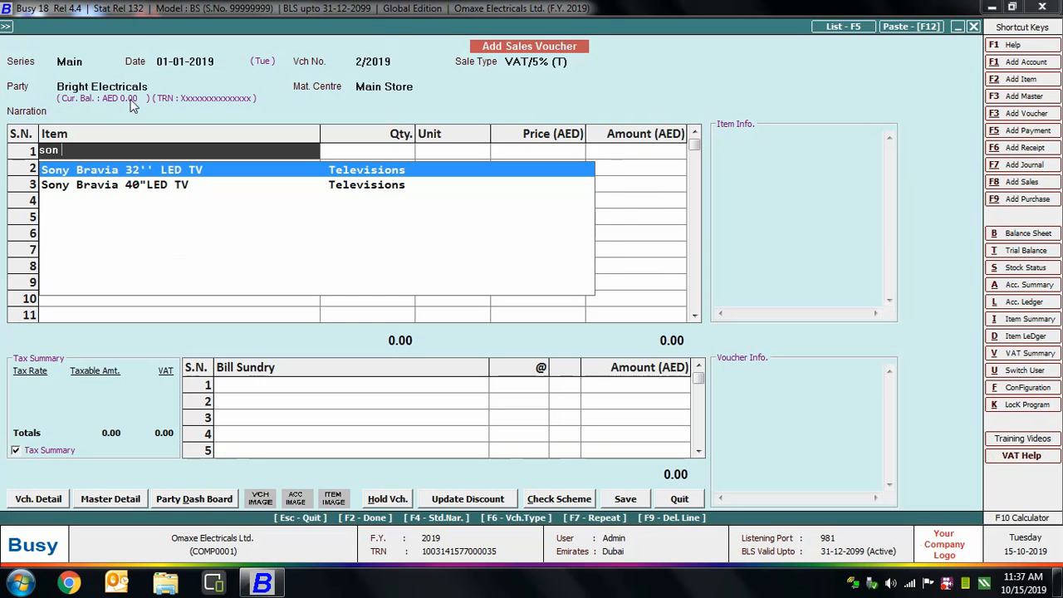
key(Down)
key(Return)
text(4)
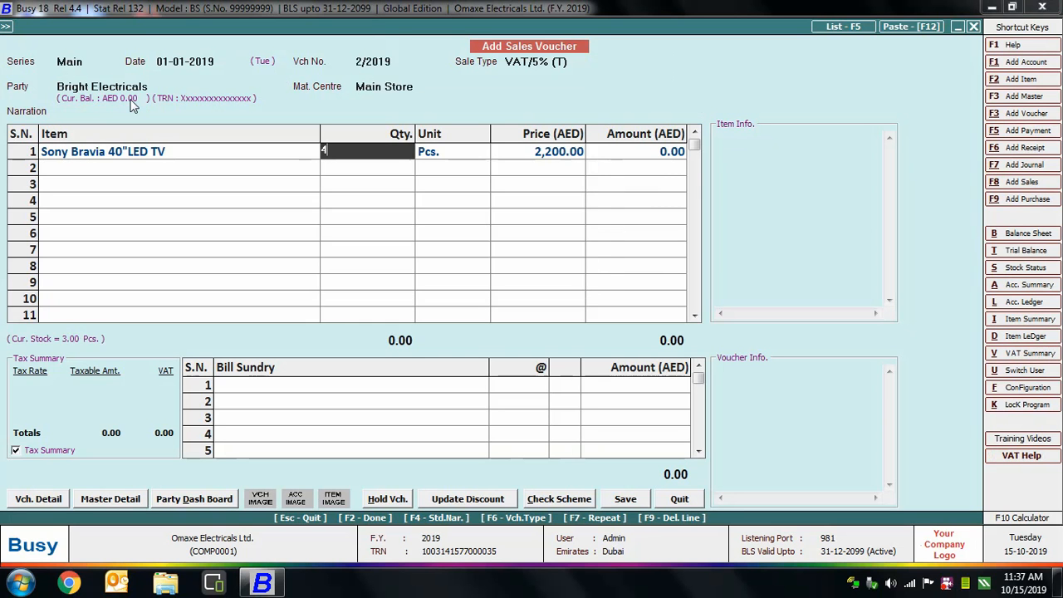
key(Return)
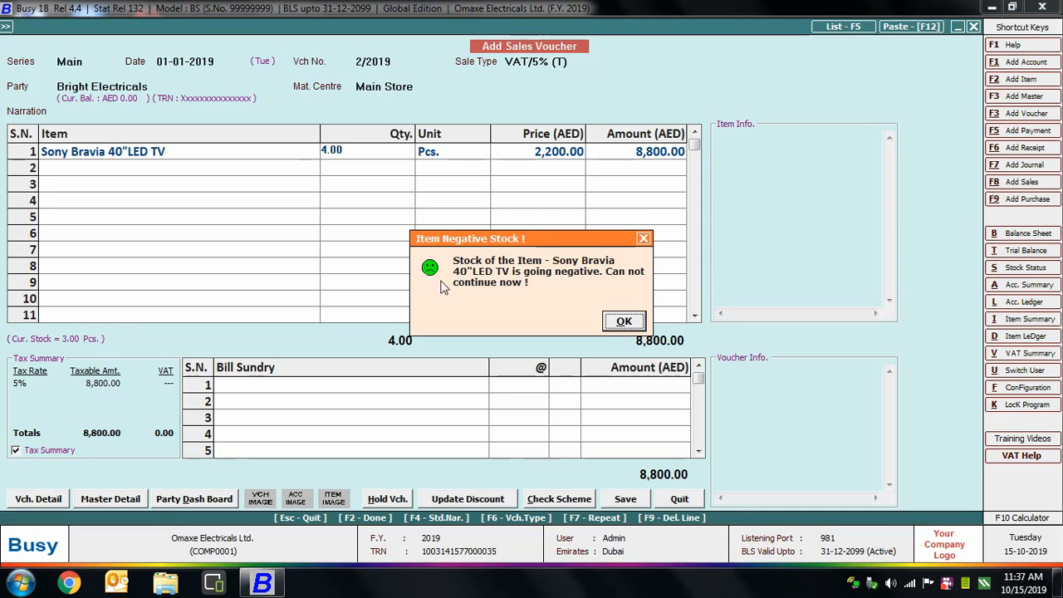
click(625, 323)
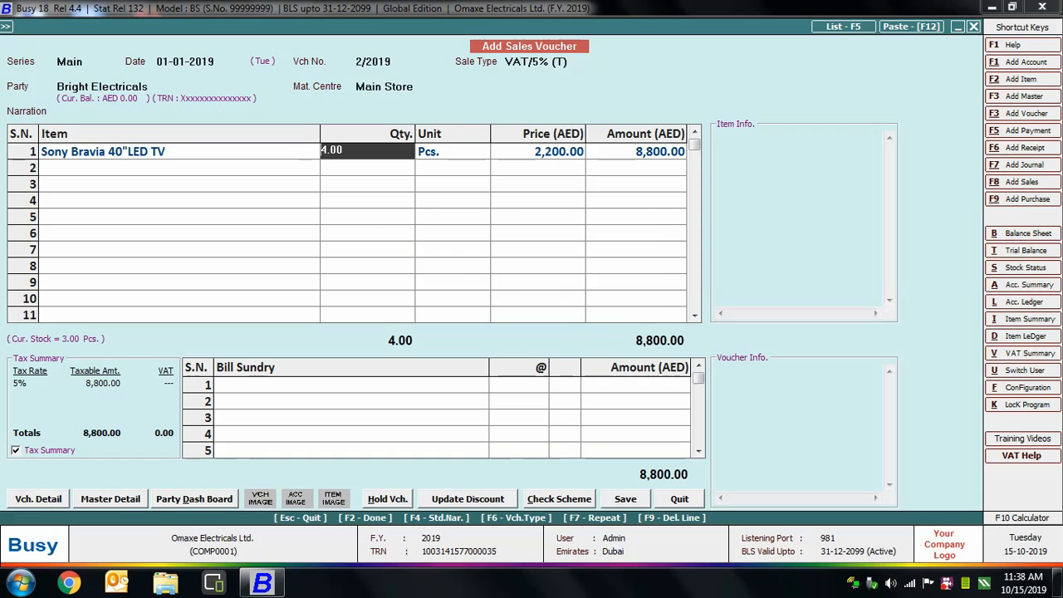
Set the television's quantity to 1 and its price to AED 2,350
text(1)
key(Return)
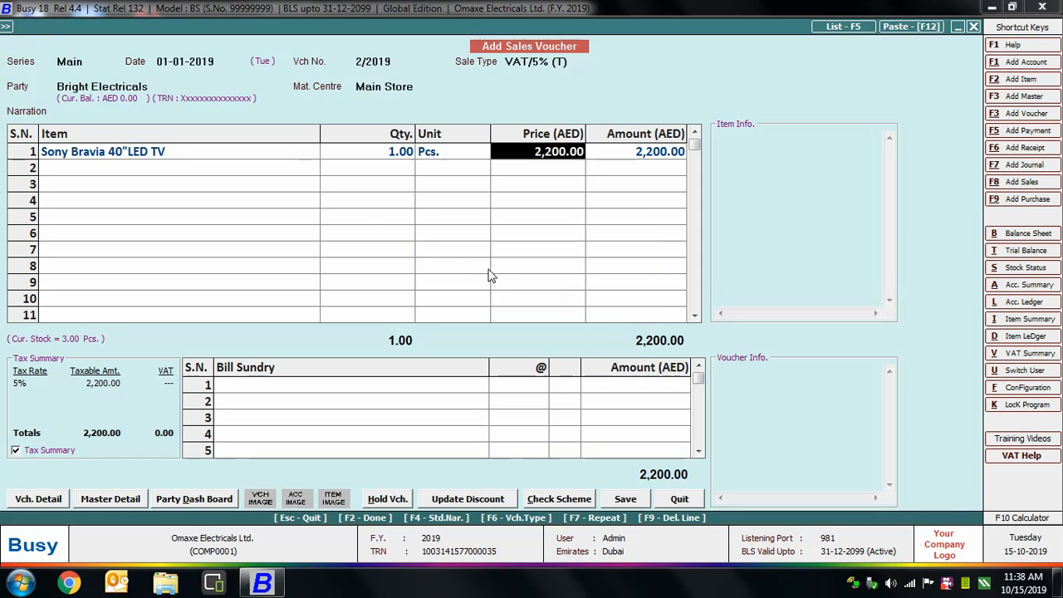
text(2350)
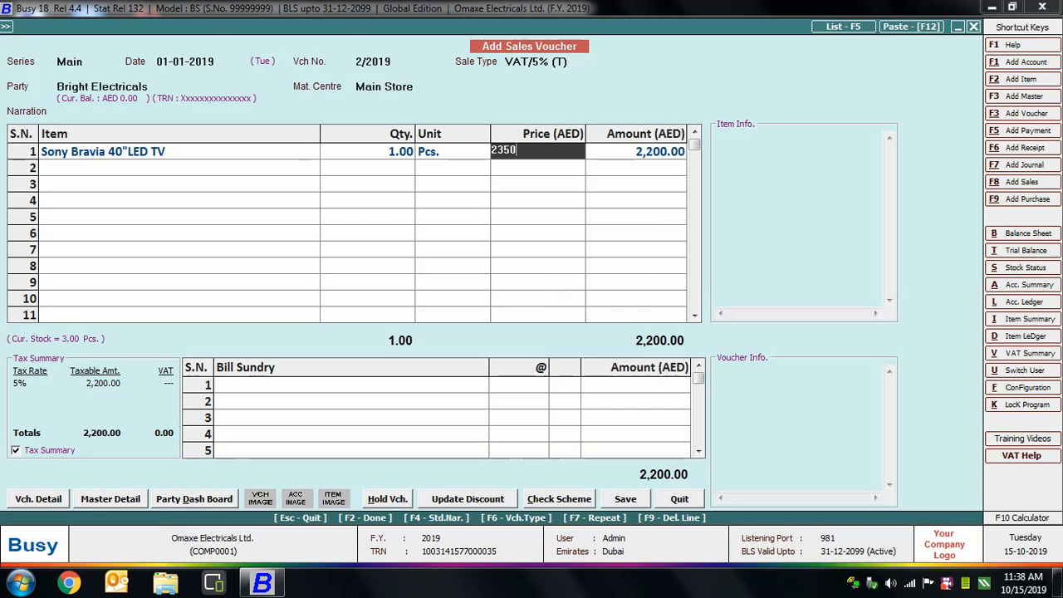
key(Return)
Add the VAT bill sundry at 5% and try to save the sales voucher
key(Return)
text(vat)
key(Return)
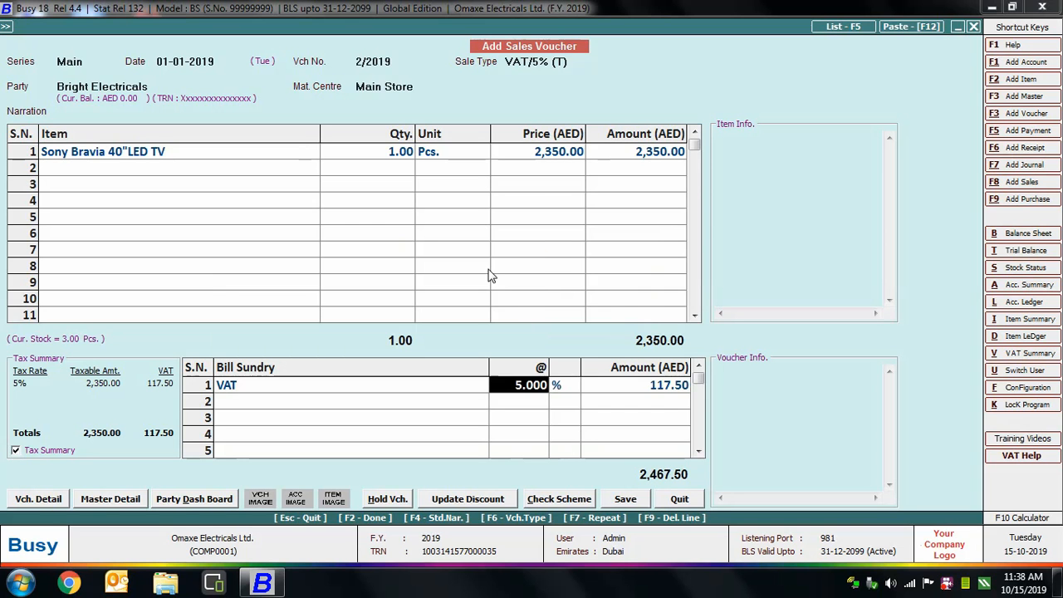
key(Return)
key(Return)
click(625, 499)
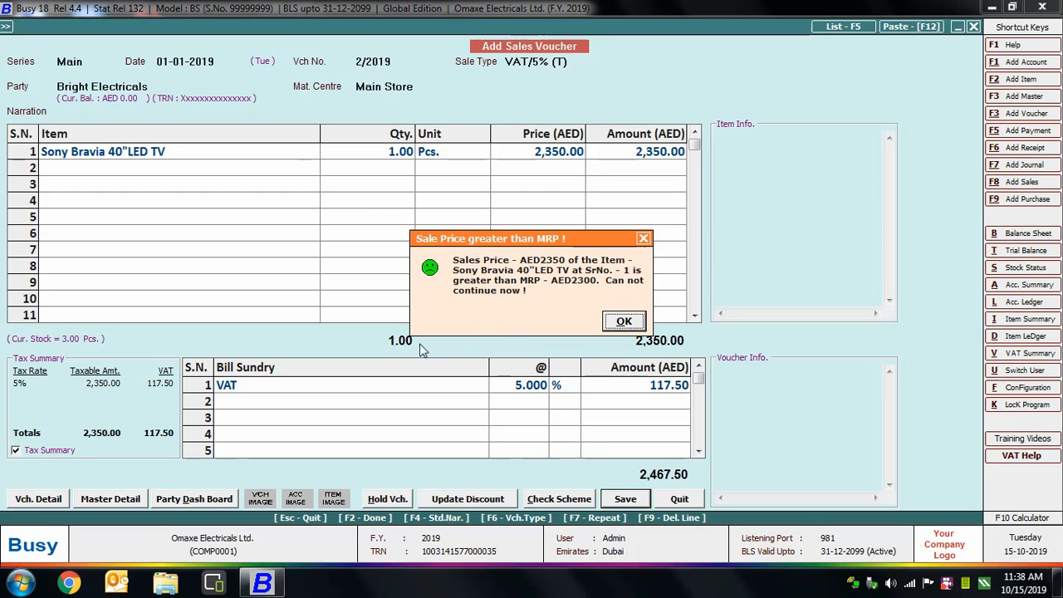
Dismiss the MRP alert, set the television's price to AED 2,250 and save the sales voucher
click(612, 322)
click(631, 322)
click(548, 155)
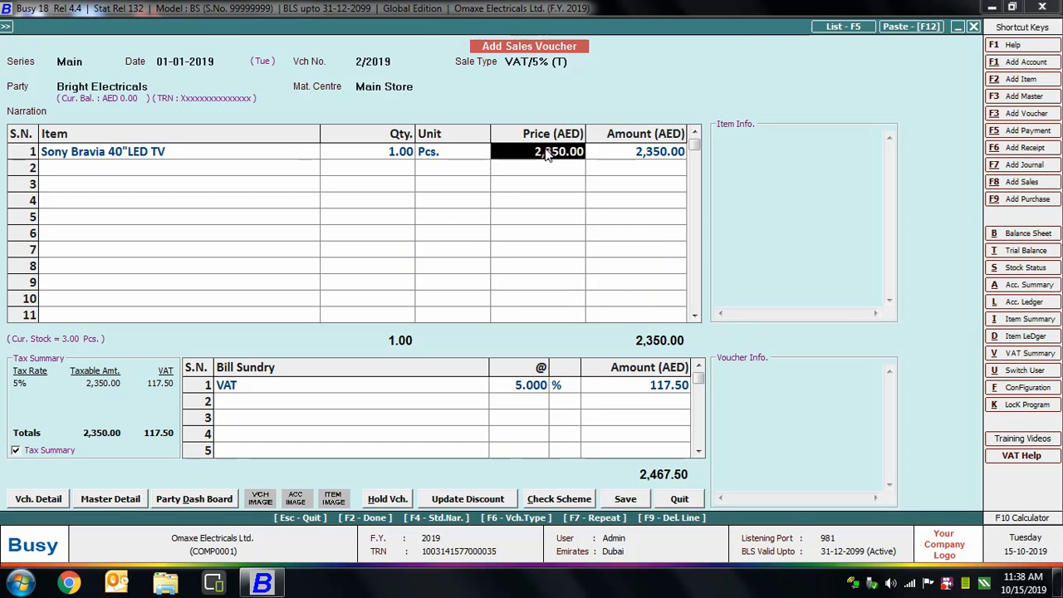
text(2250)
key(Return)
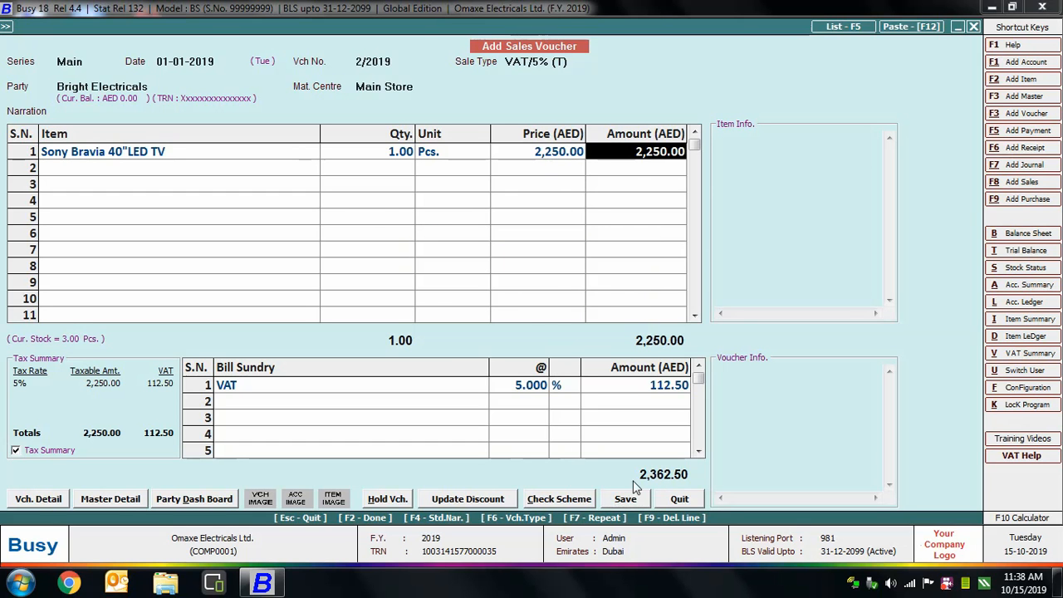
click(630, 497)
click(622, 325)
key(Escape)
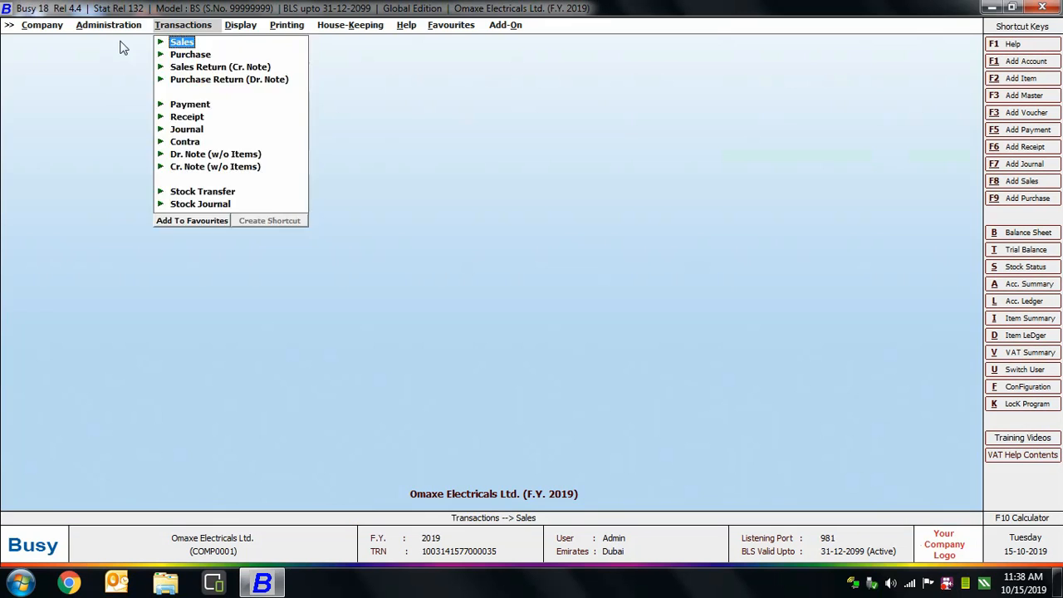
Enable Treat "Dont Allow" as "Warning Only" for Superuser in the Warning Alarms configuration and save it
click(120, 47)
click(109, 25)
click(119, 54)
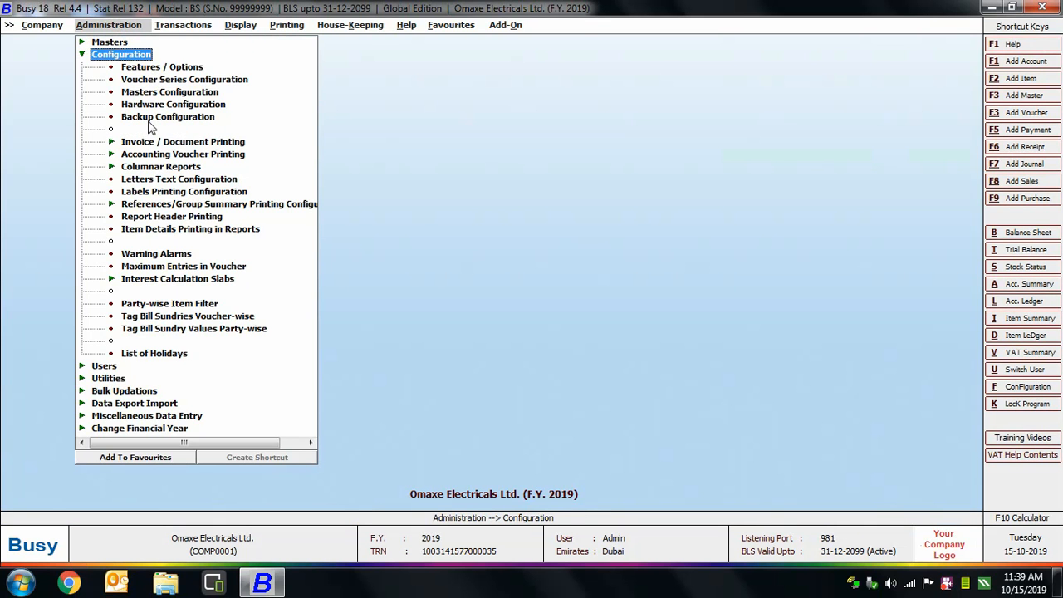
click(143, 254)
click(19, 504)
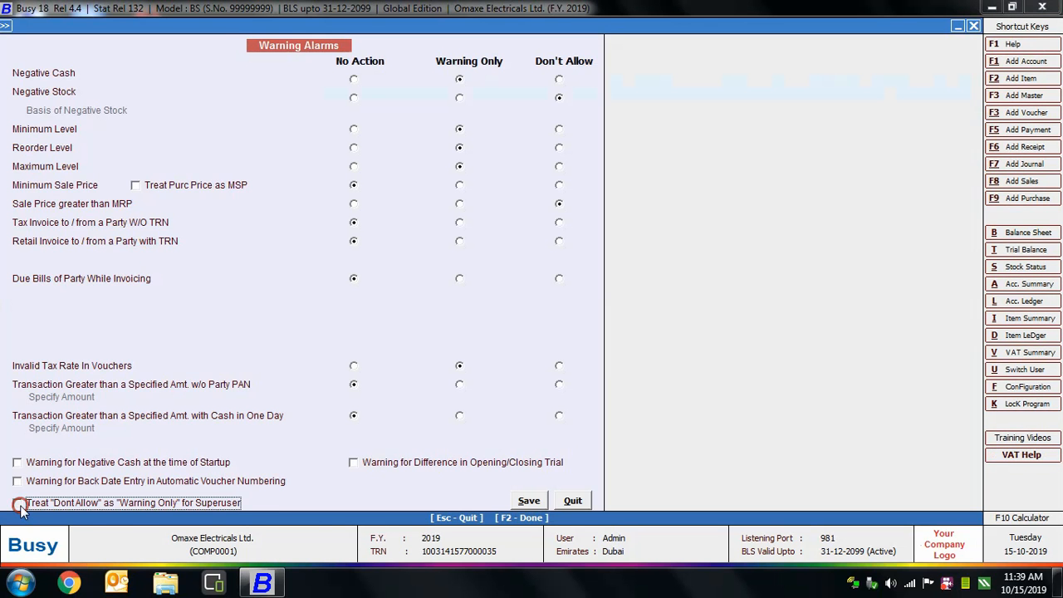
click(100, 503)
click(529, 501)
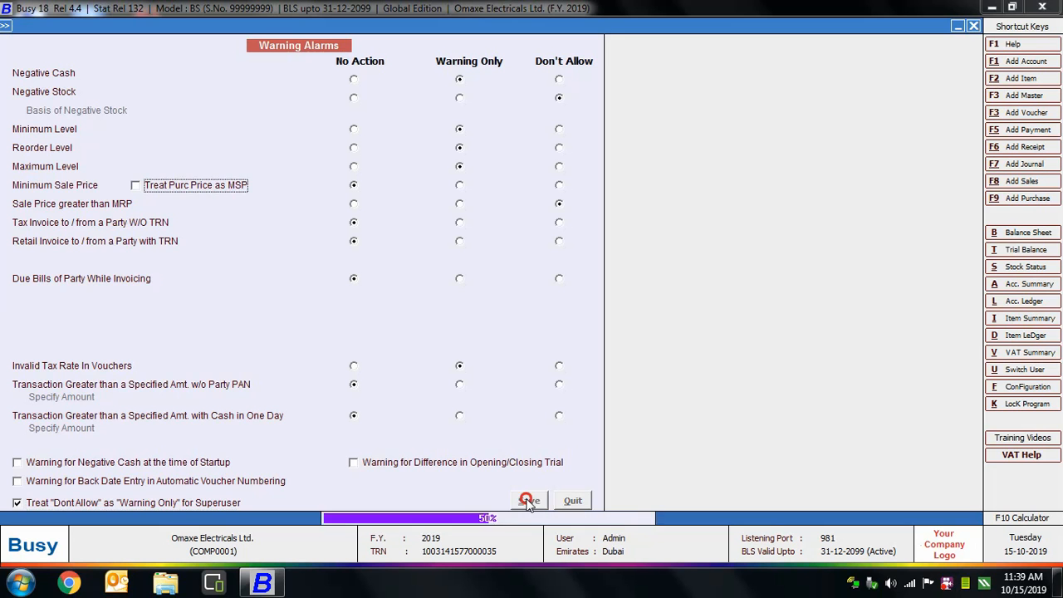
key(Escape)
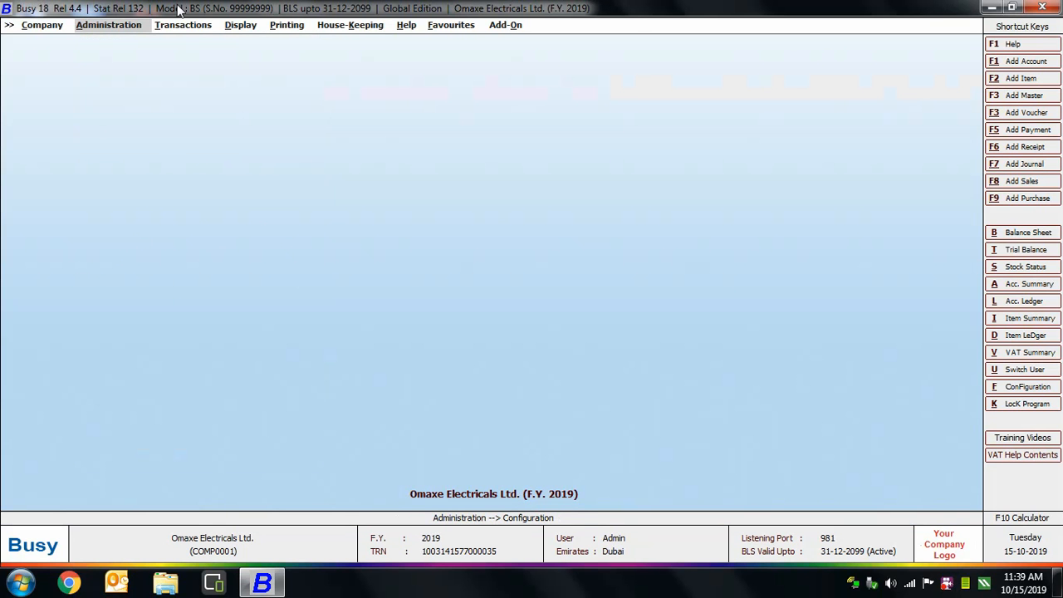
Start a new sales voucher with Bright Electricals as the party and Main Store as the material centre
click(183, 25)
click(181, 41)
click(216, 55)
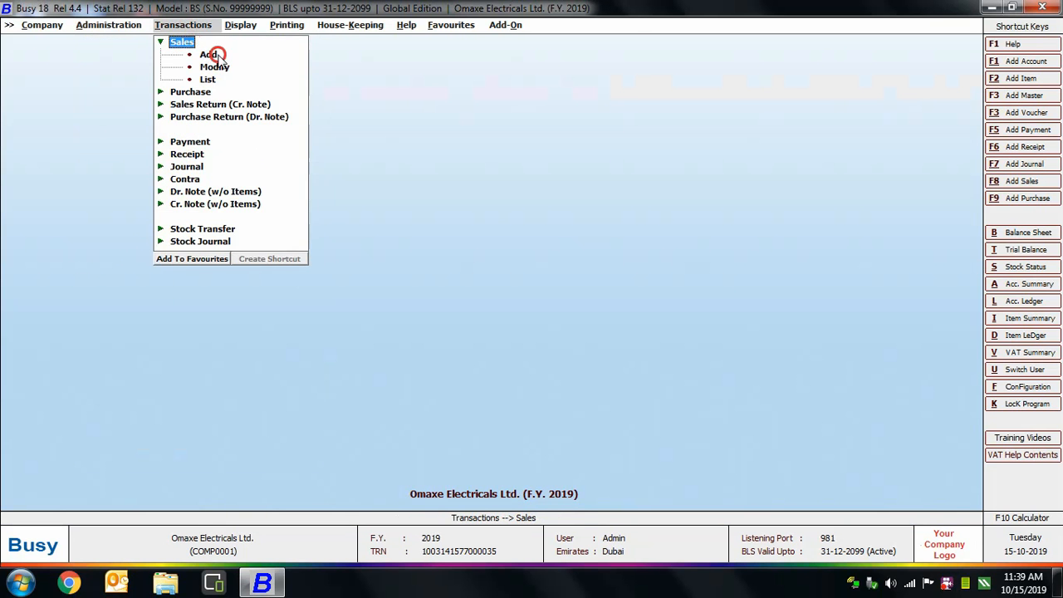
key(Return)
key(Return)
key(Return)
key(Down)
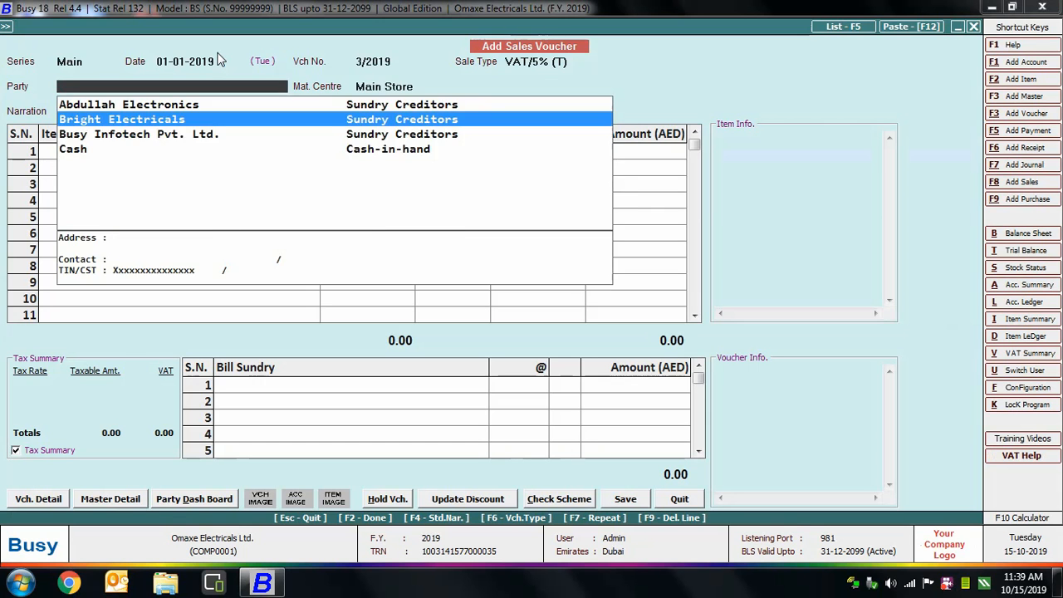
key(Return)
key(Return)
key(Return)
Add Sony Bravia 40"LED TV to the first item row, try a quantity of 3 and decline to continue with negative stock
text(sony)
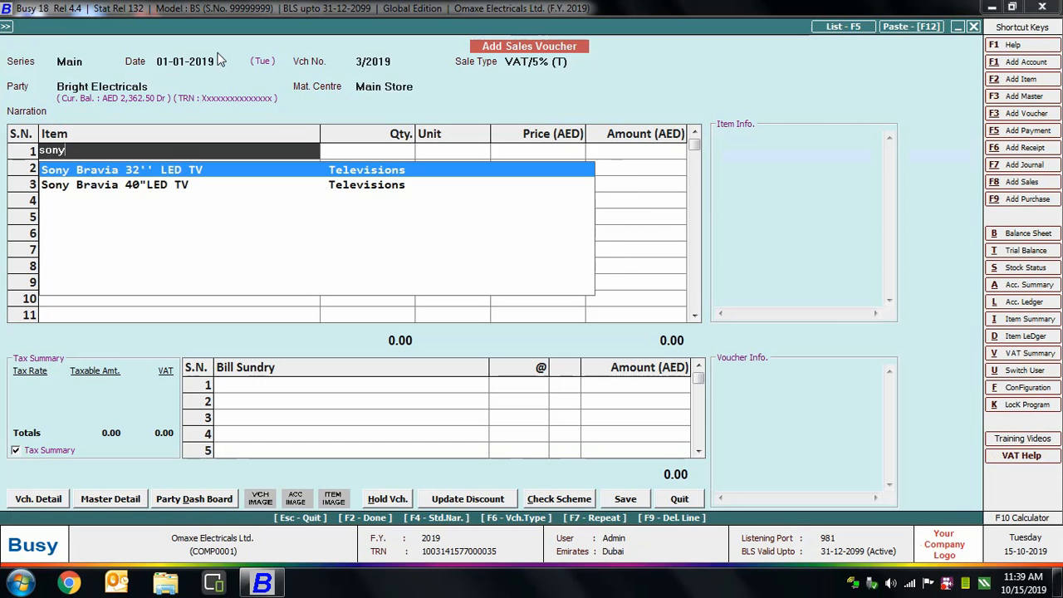
key(Down)
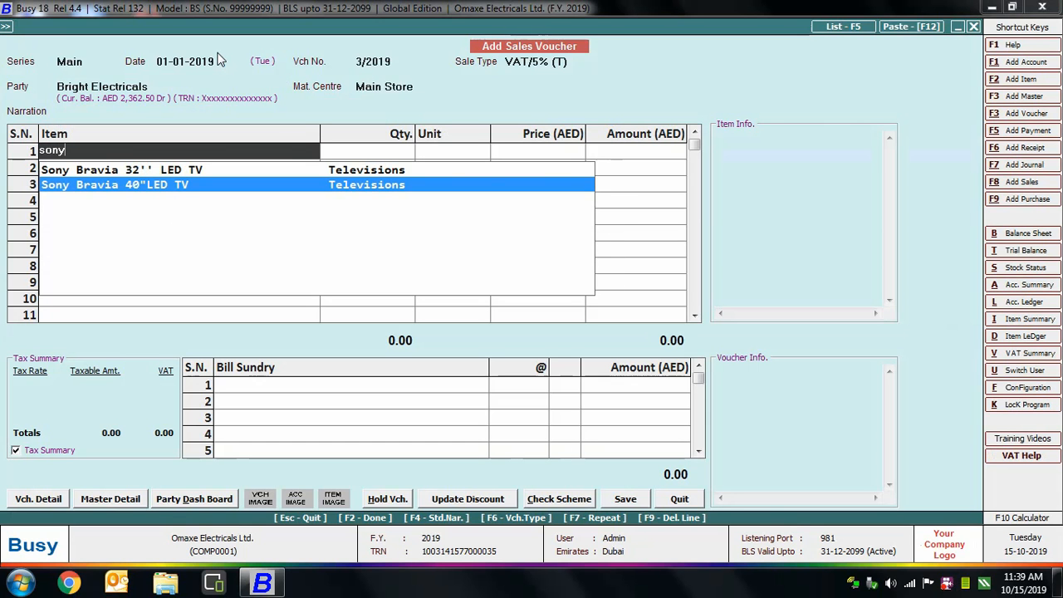
key(Return)
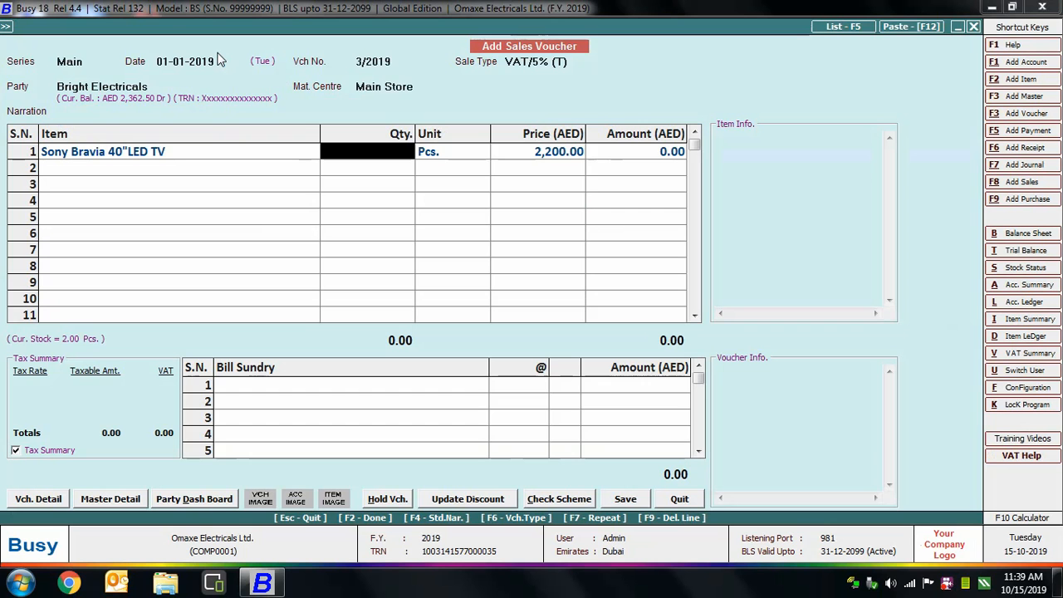
text(3)
key(Return)
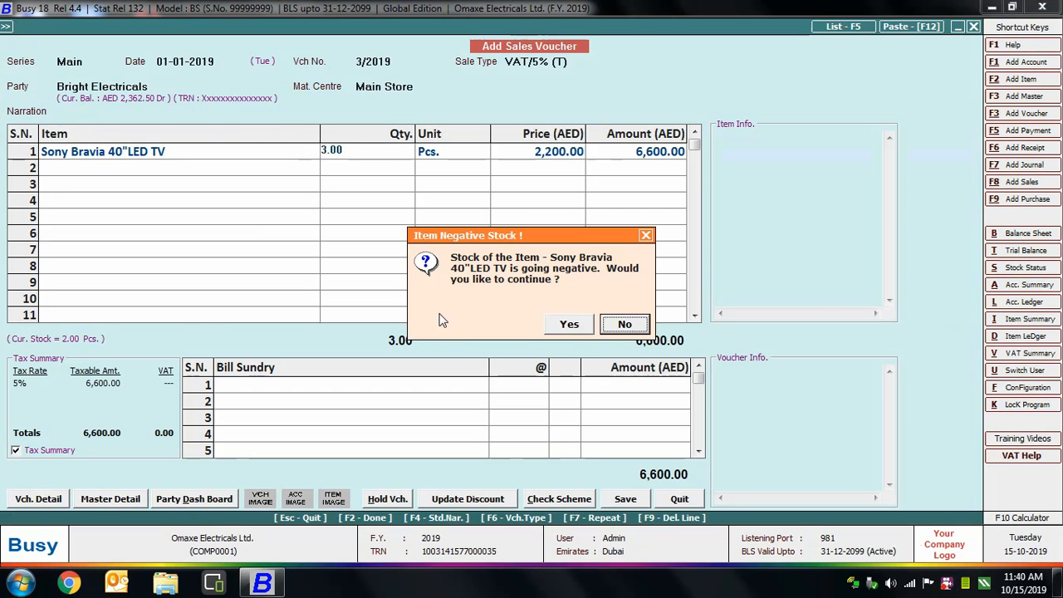
key(Left)
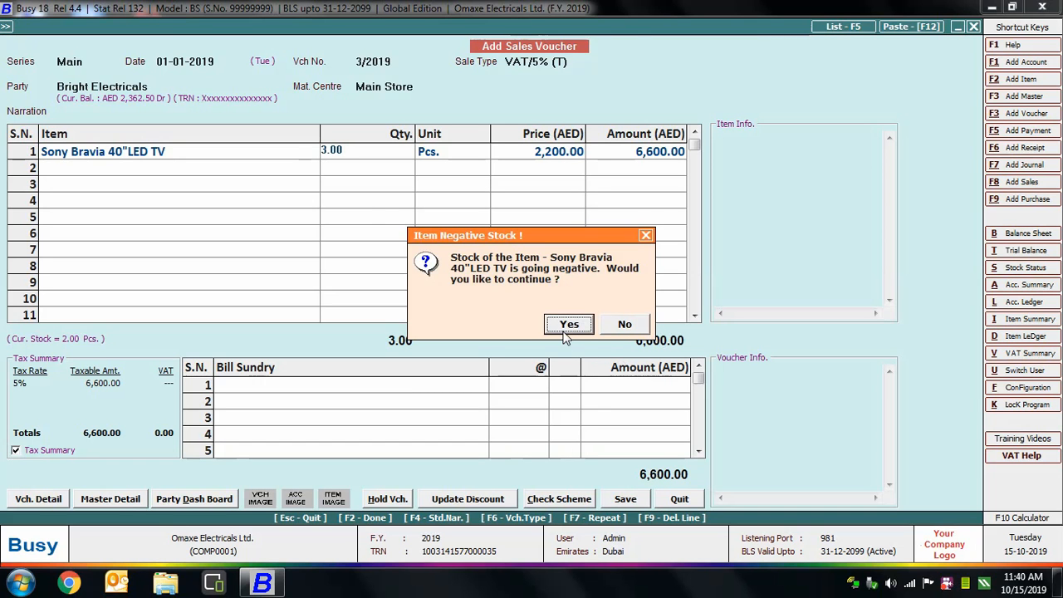
click(621, 325)
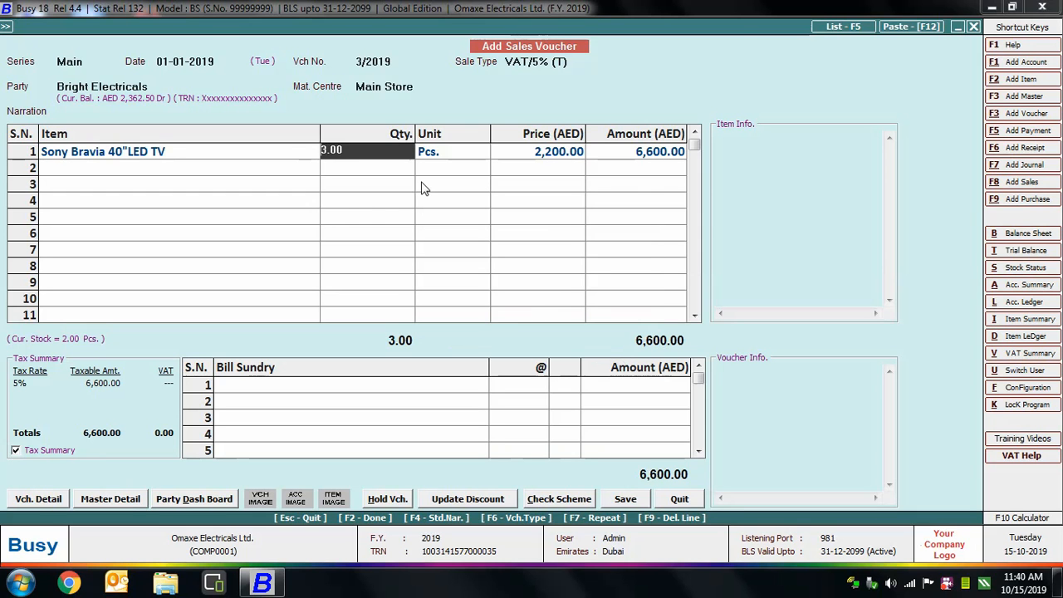
Set the television's quantity to 1 and complete its item row
text(1)
key(Return)
key(Return)
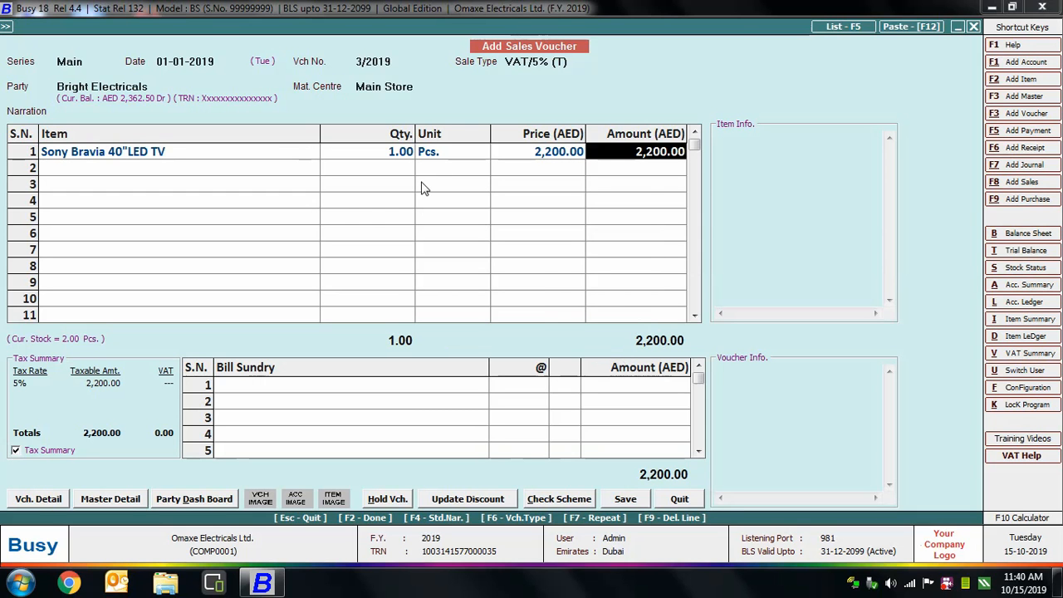
key(Return)
Add the VAT bill sundry at 5% and save the sales voucher, continuing past the reorder level warning
key(Return)
text(va)
key(Return)
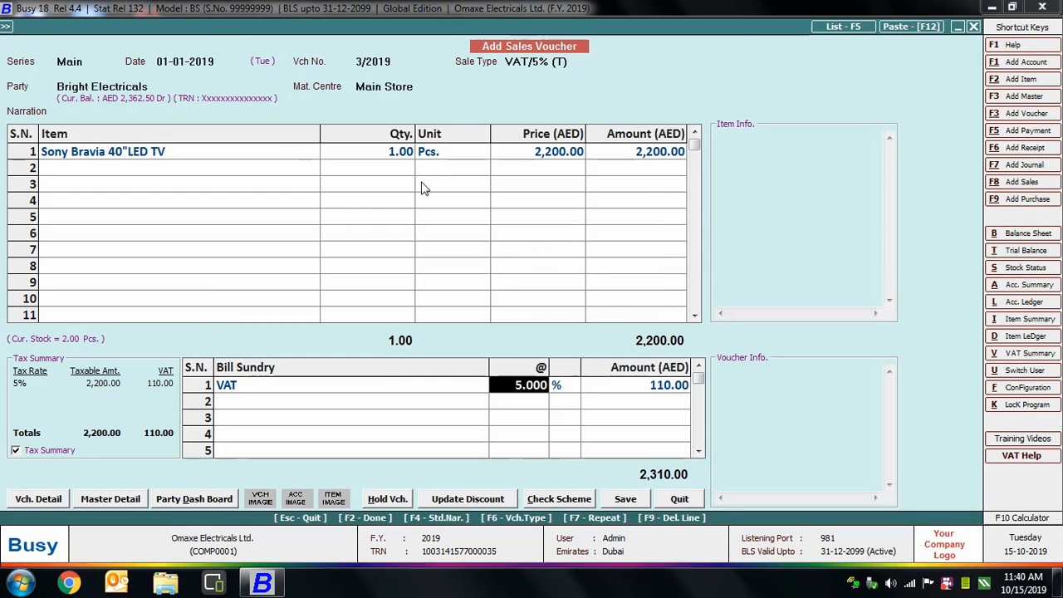
key(Return)
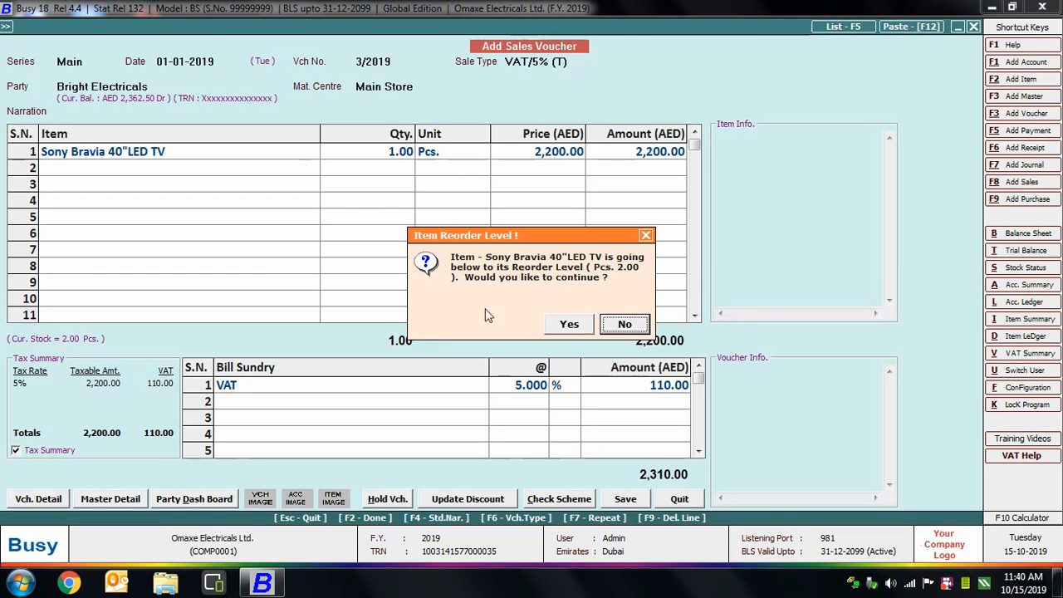
click(569, 331)
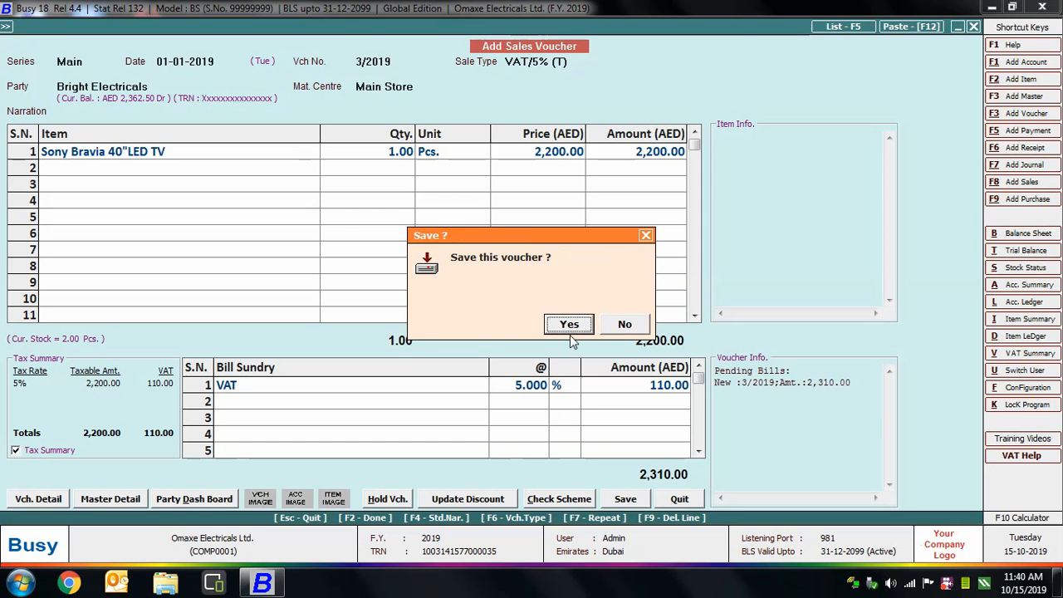
click(570, 331)
click(621, 324)
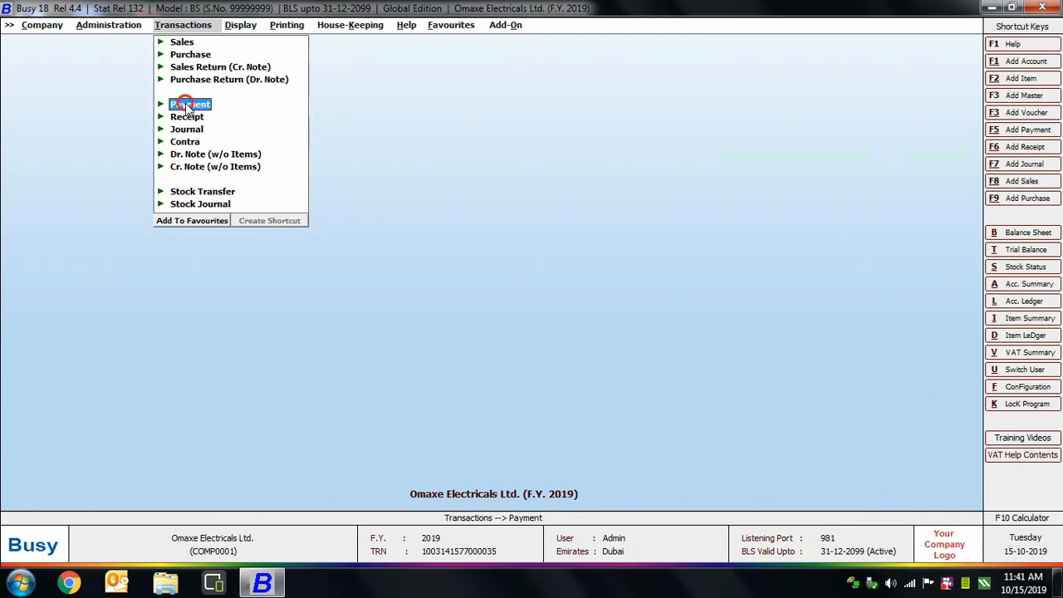
Start a new payment voucher dated 01-01-2019 and debit Water & Electricity Expenses with AED 450
click(187, 104)
click(207, 117)
key(Return)
key(Return)
key(Return)
text(w)
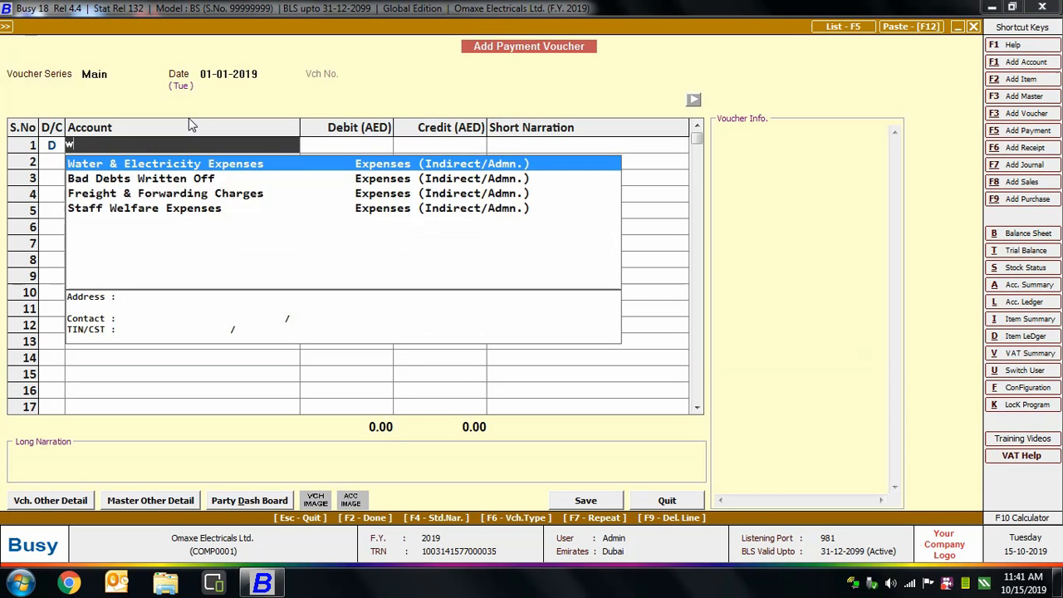
text(a)
key(Return)
text(450)
key(Return)
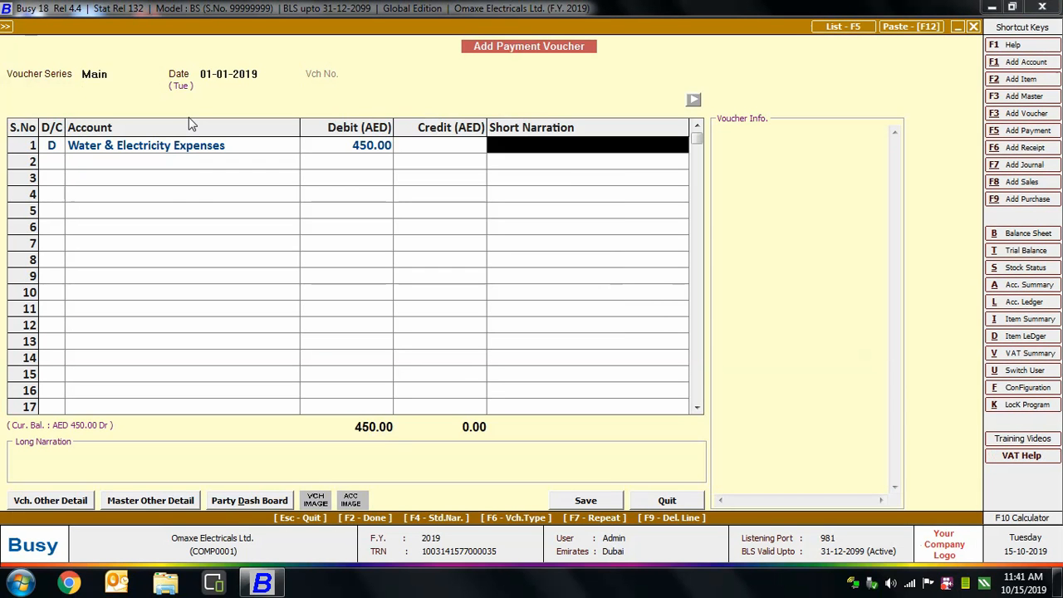
Credit Cash with AED 450 and save the payment voucher despite the negative cash warning, closing the entry form
key(Return)
key(Return)
text(cash)
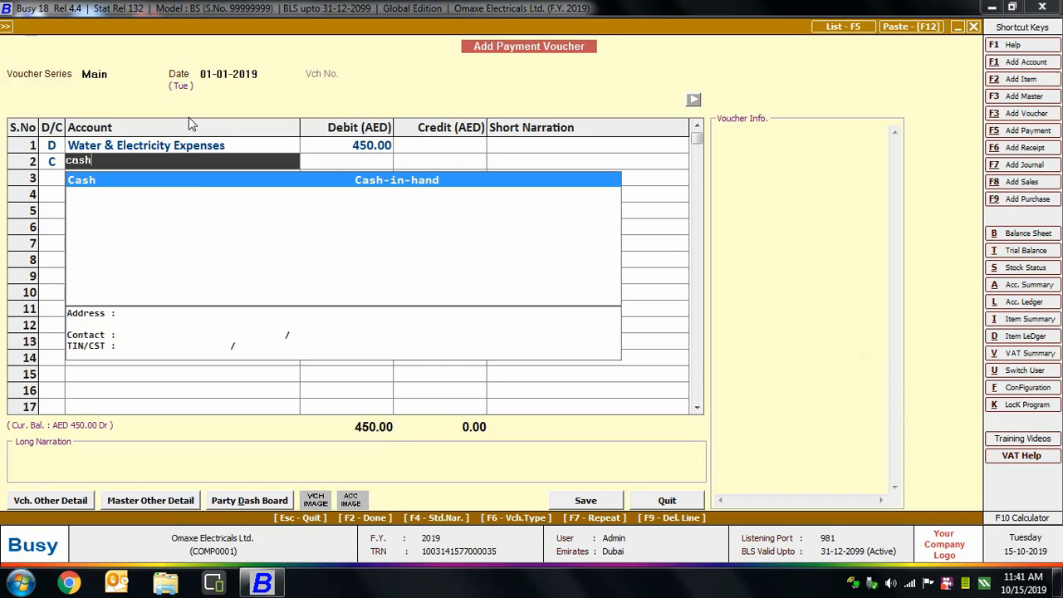
key(Return)
key(Return)
key(Return)
key(Return)
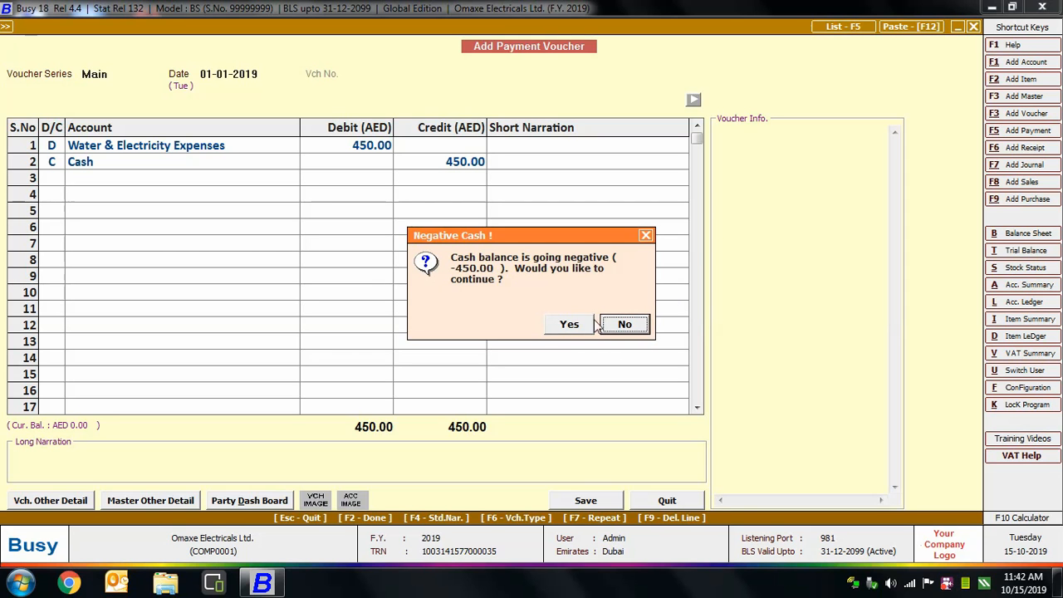
click(572, 324)
click(572, 324)
key(Escape)
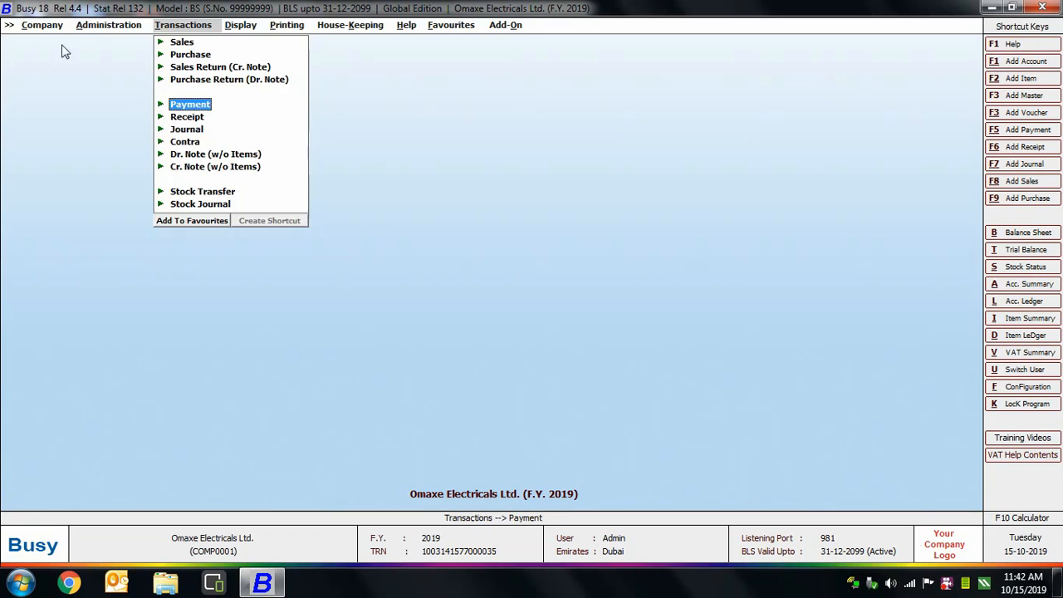